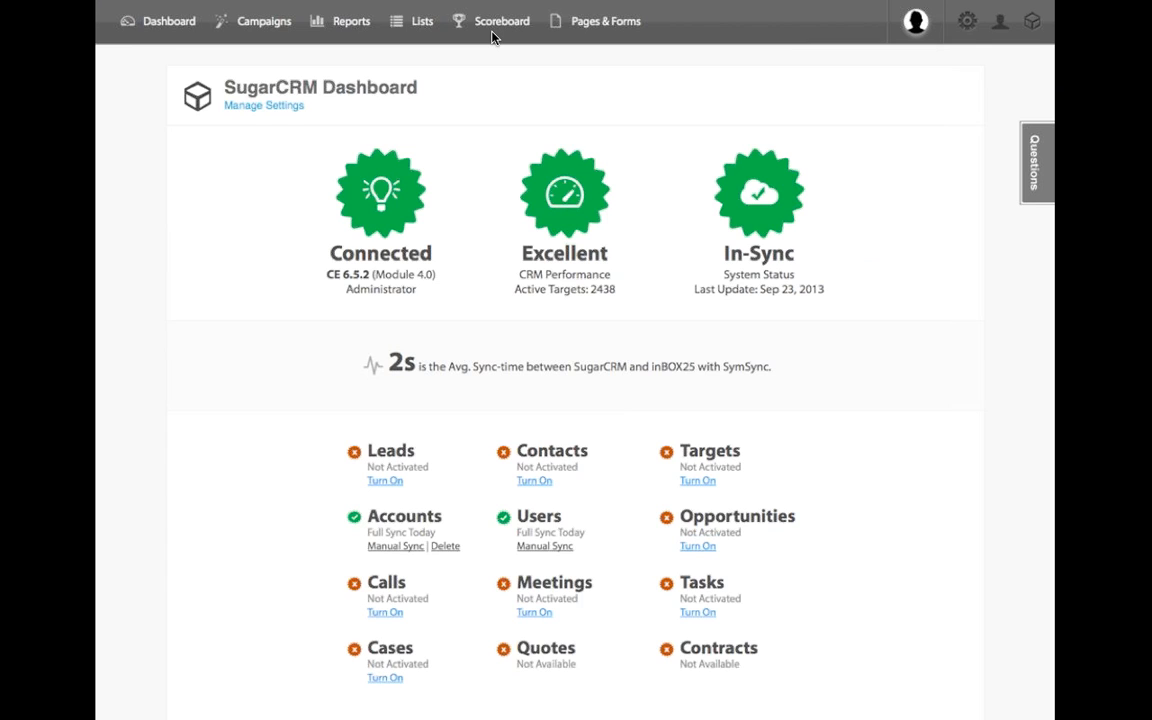
# Leave the slideshow, switch to Firefox and log in to INBOX25 with the prefilled credentials.
pyautogui.press('Escape')
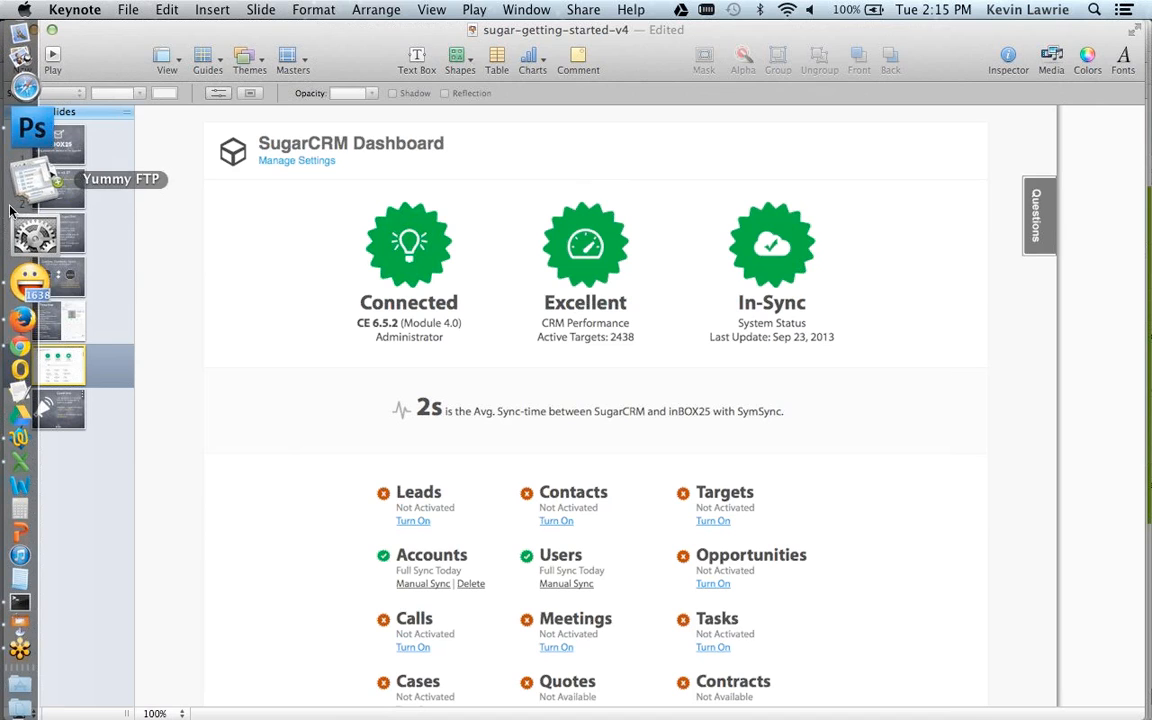
pyautogui.click(30, 260)
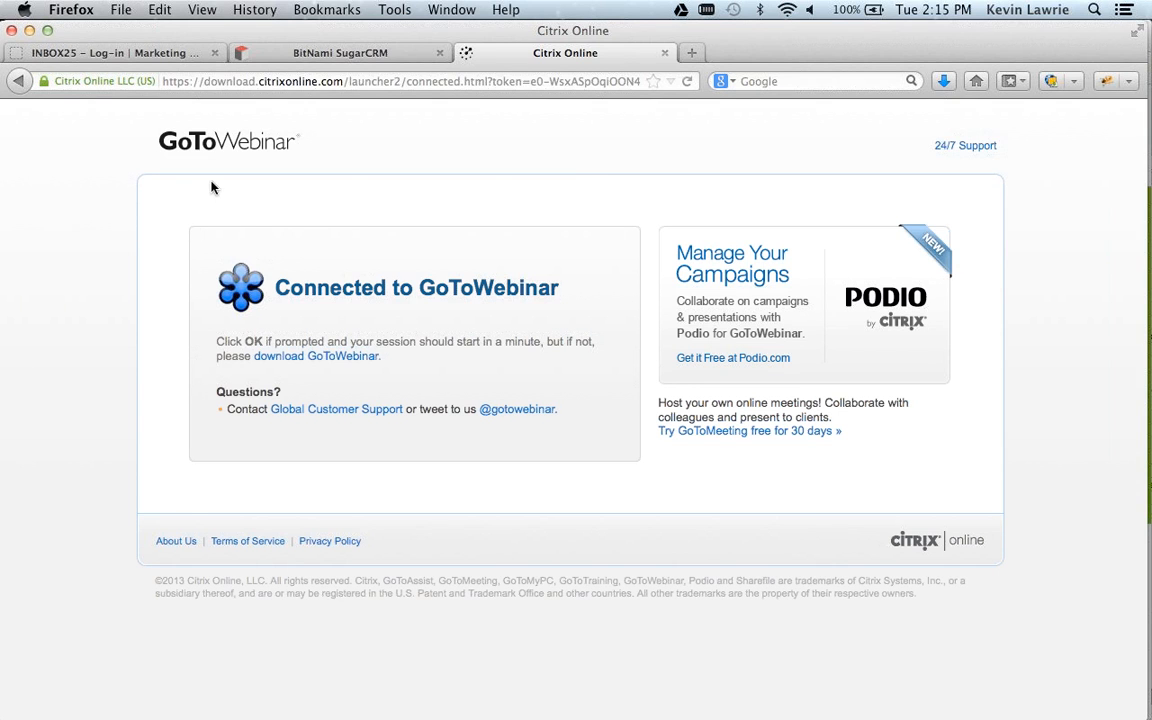
pyautogui.click(175, 57)
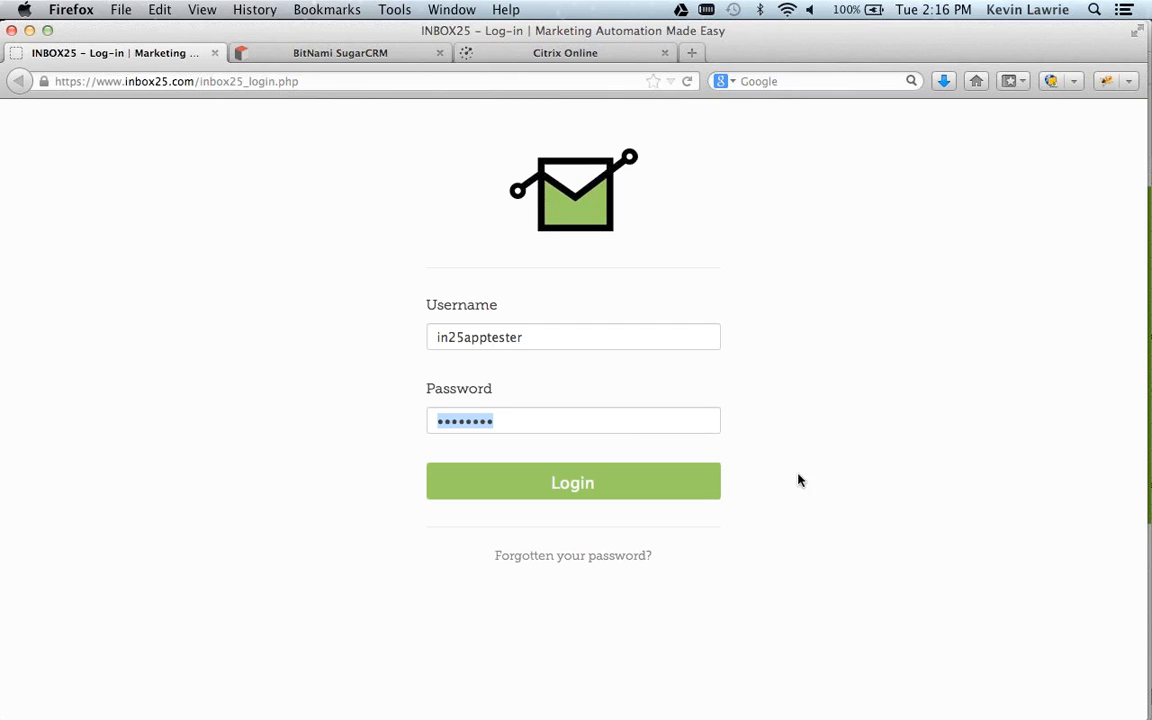
pyautogui.click(565, 481)
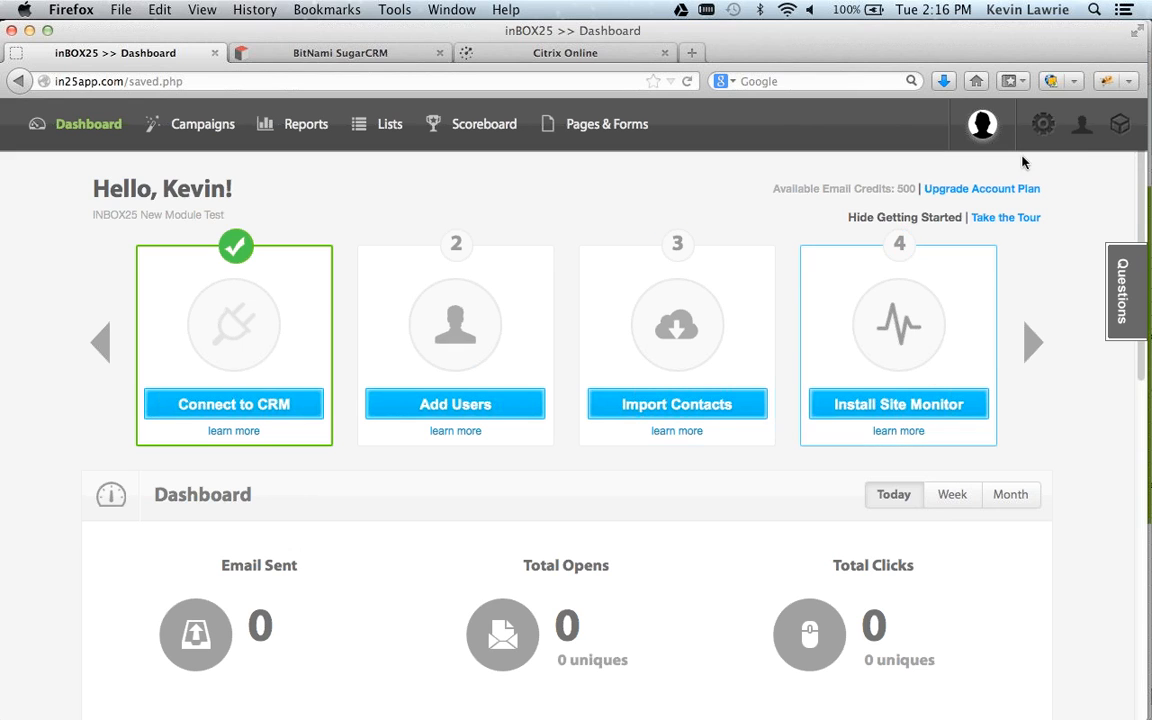
# Revoke the access URL in the inBOX25 SugarCRM Connector settings.
pyautogui.click(1042, 124)
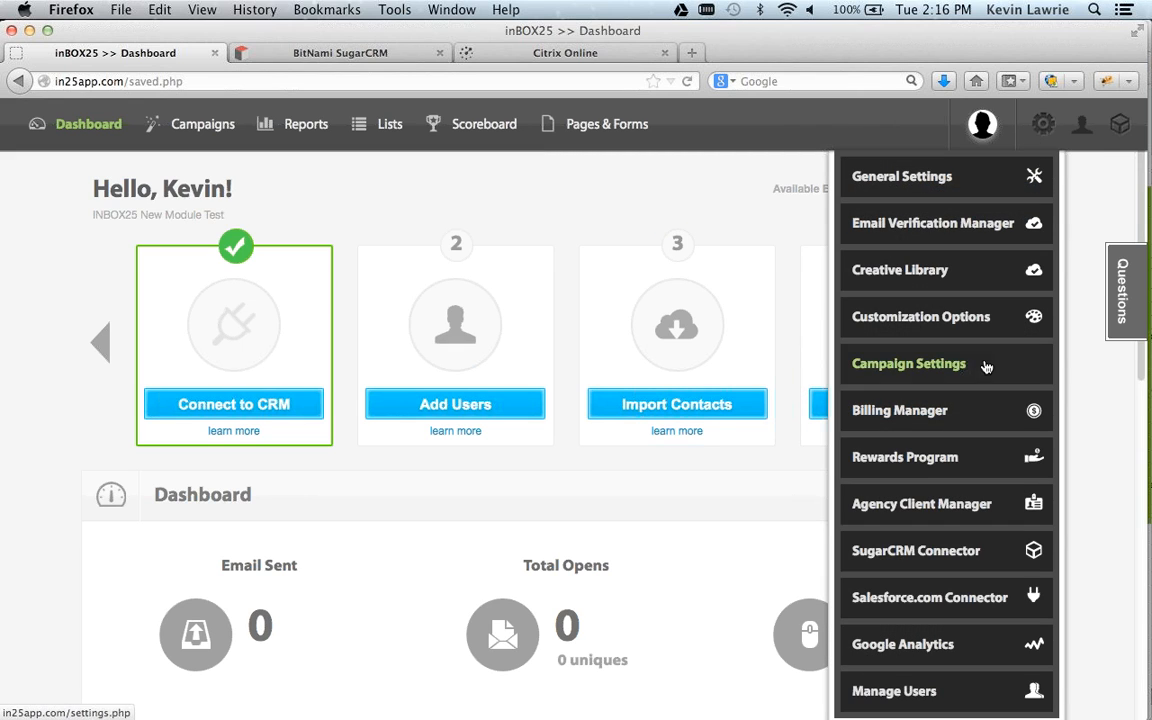
pyautogui.click(958, 552)
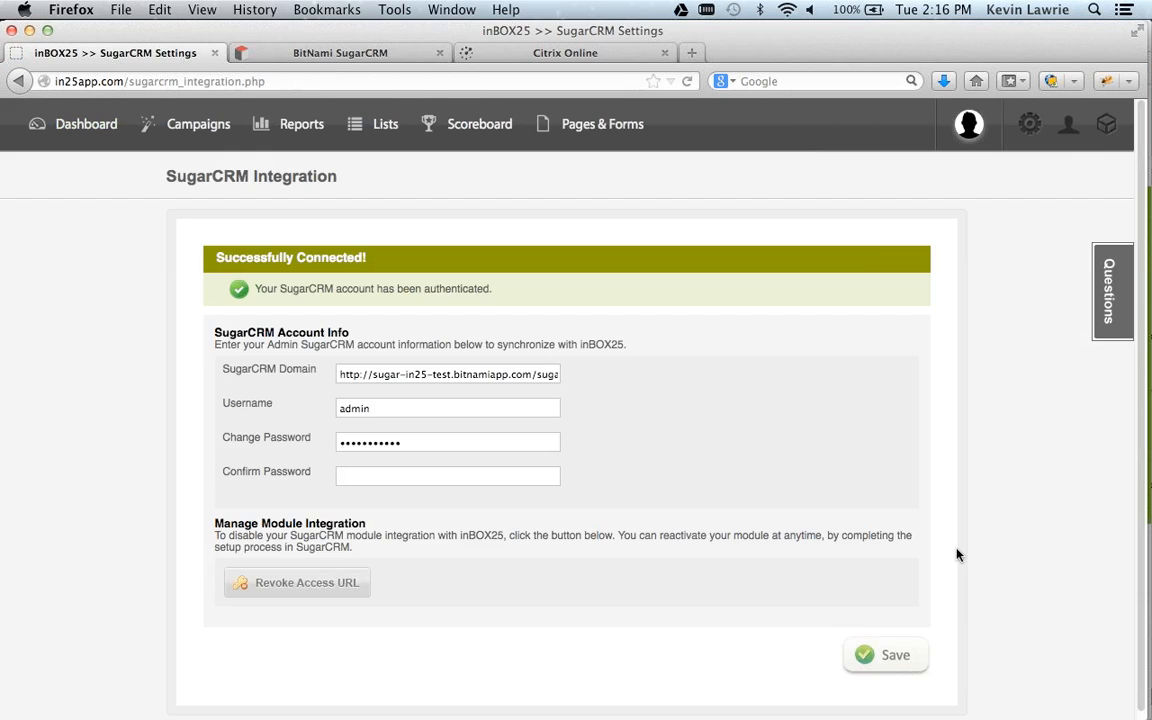
pyautogui.click(335, 589)
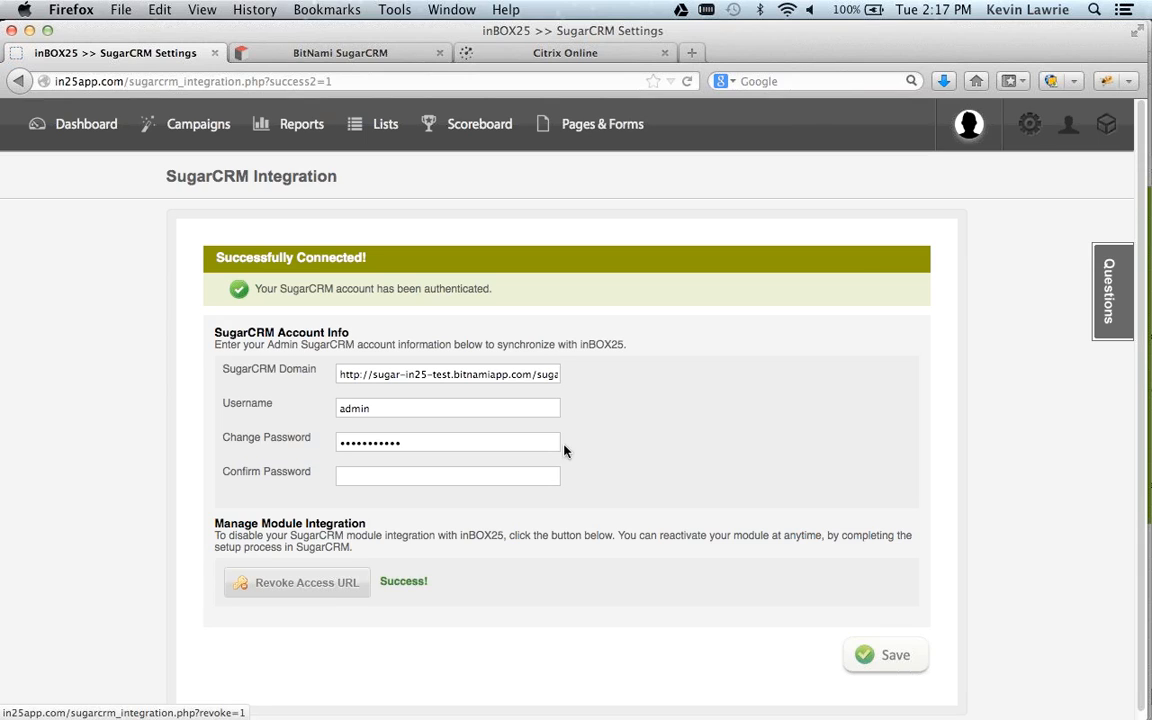
# Log in to SugarCRM with the prefilled admin credentials and open the Module Loader in its administration area.
pyautogui.click(353, 53)
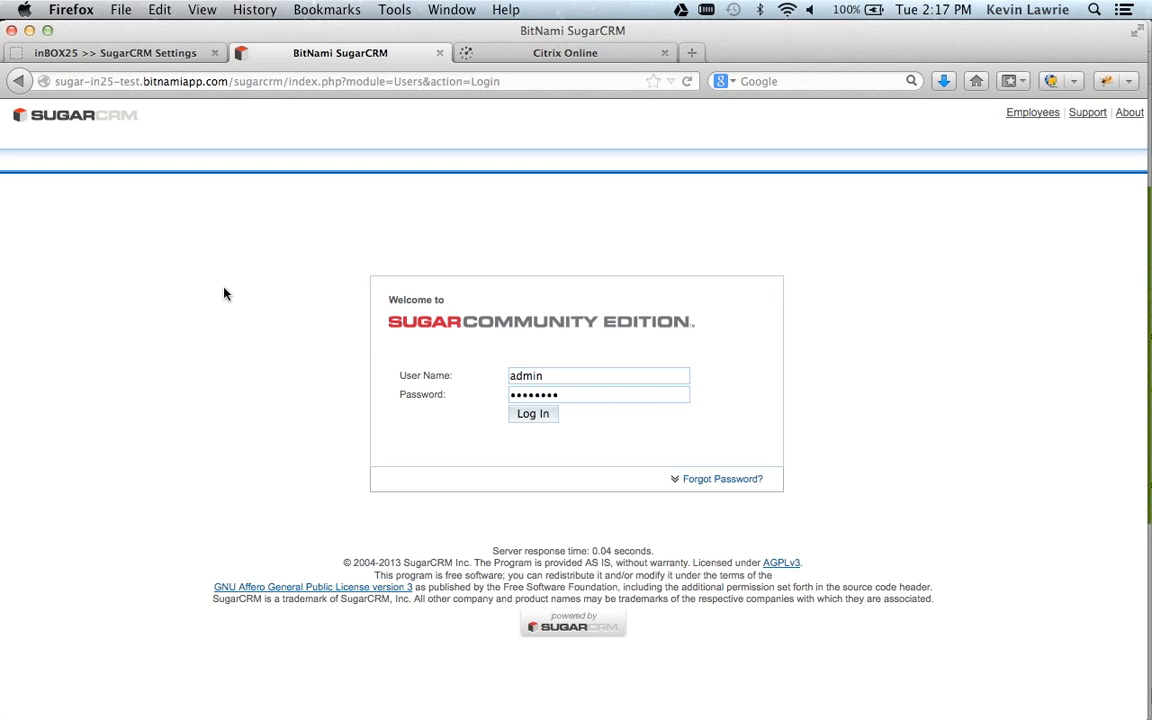
pyautogui.click(537, 422)
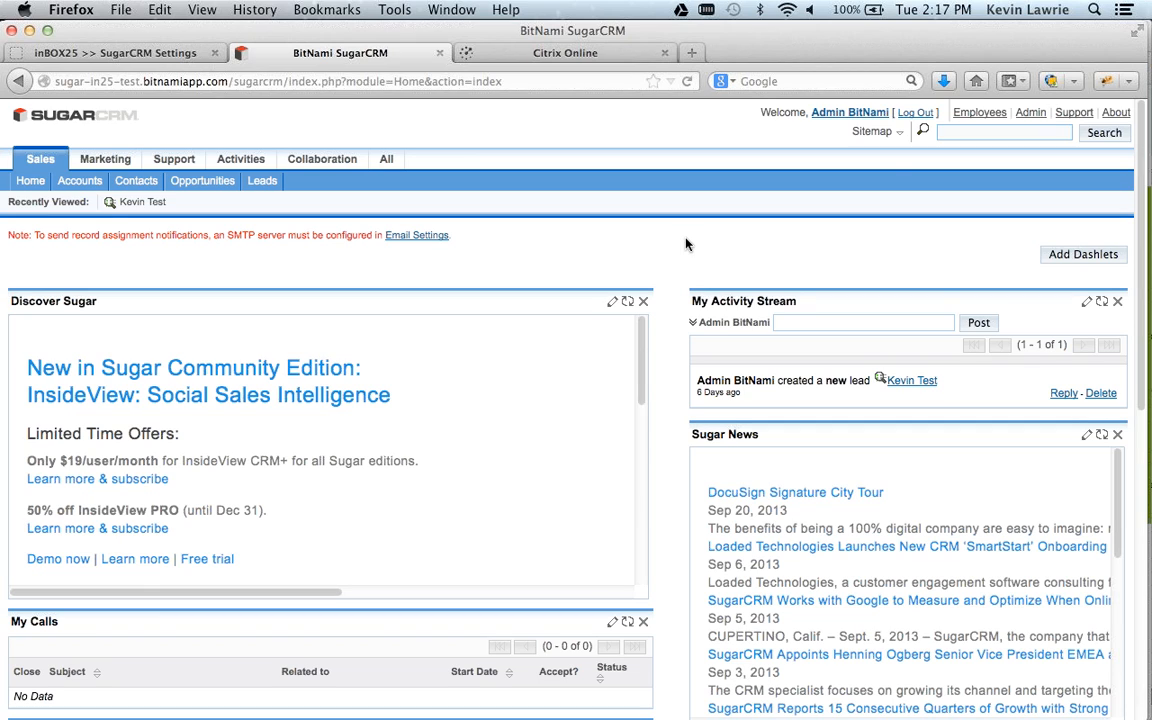
pyautogui.click(1032, 113)
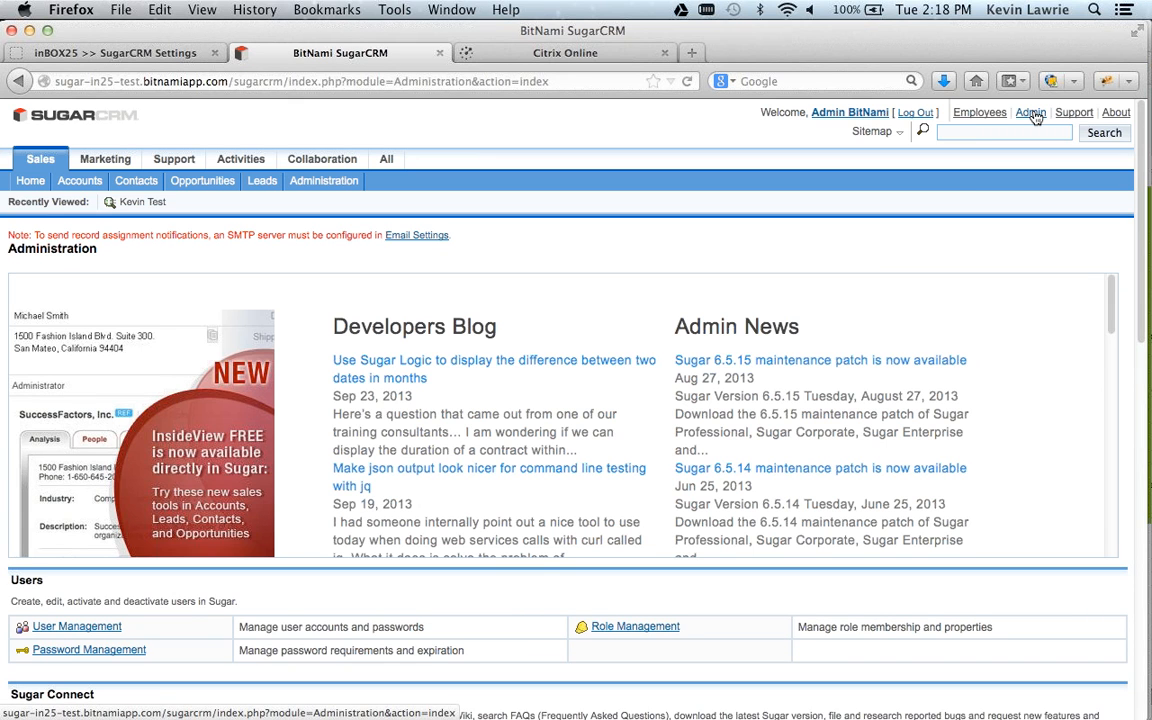
pyautogui.scroll(-10, 530, 590)
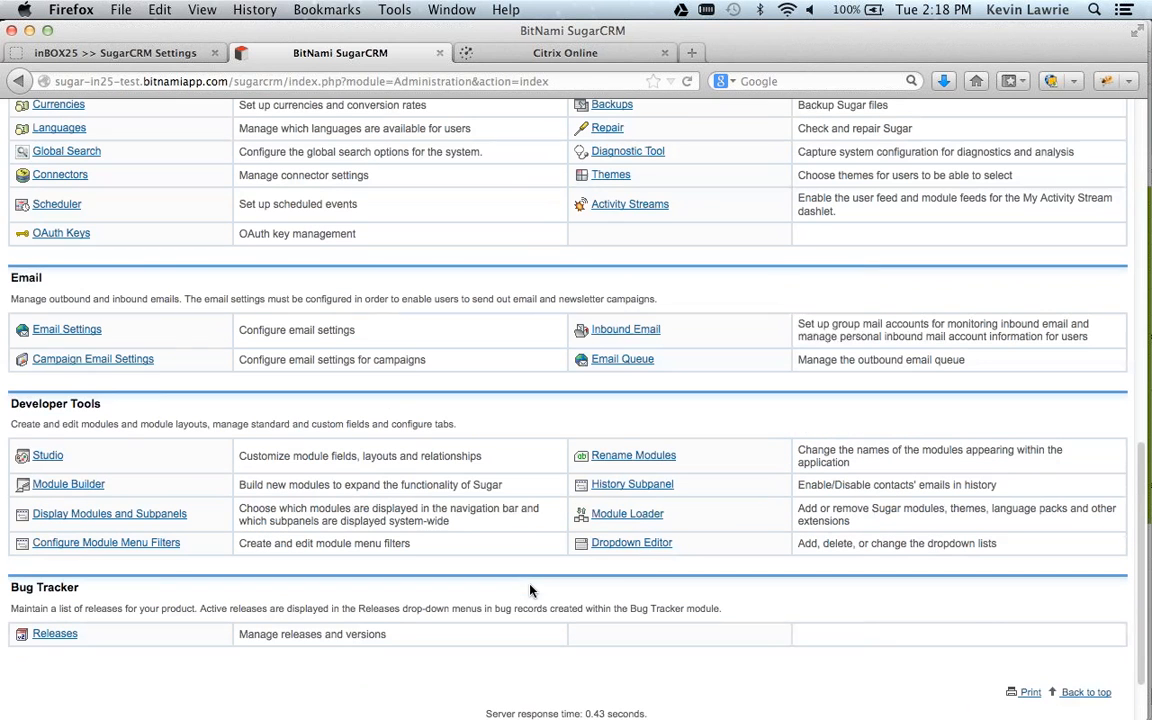
pyautogui.click(627, 514)
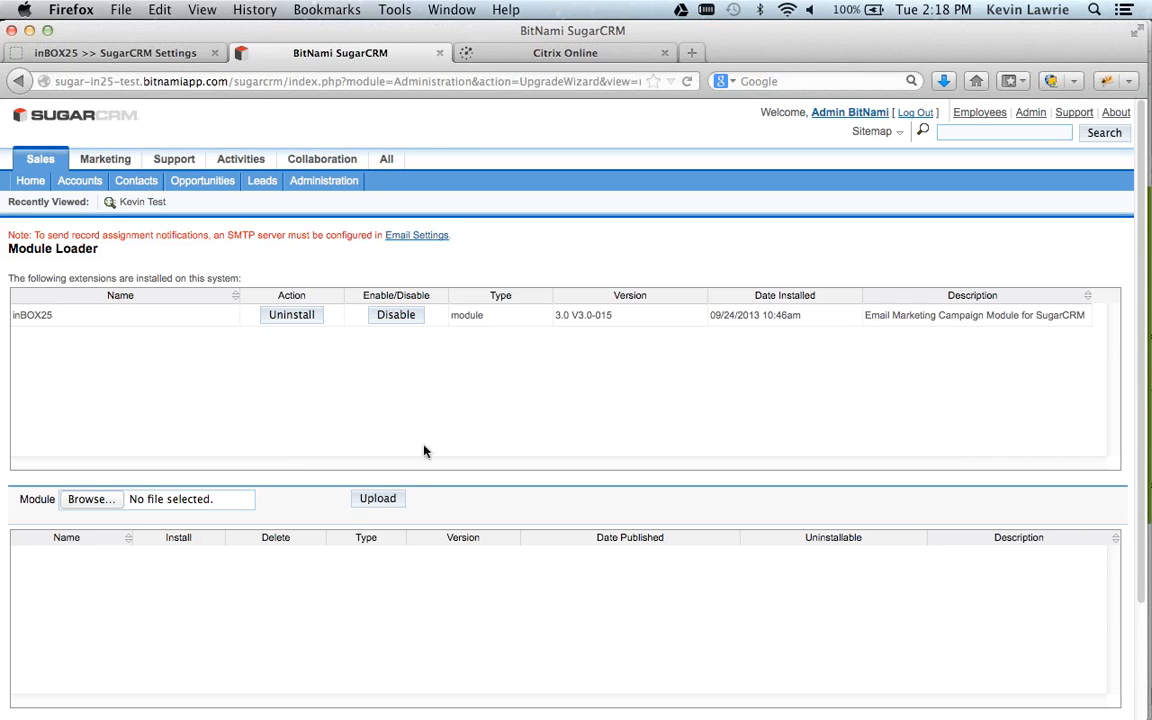
# Uninstall the installed inBOX25 3.0 V3.0-015 module and return to the Module Loader.
pyautogui.click(294, 316)
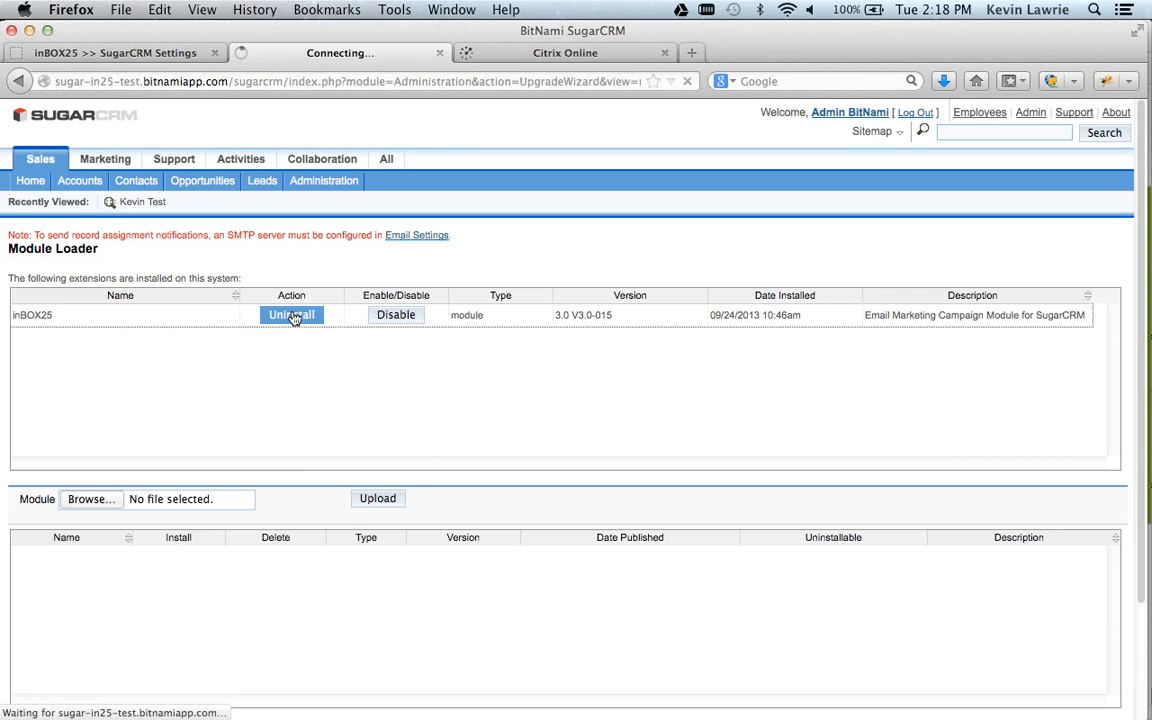
pyautogui.click(40, 279)
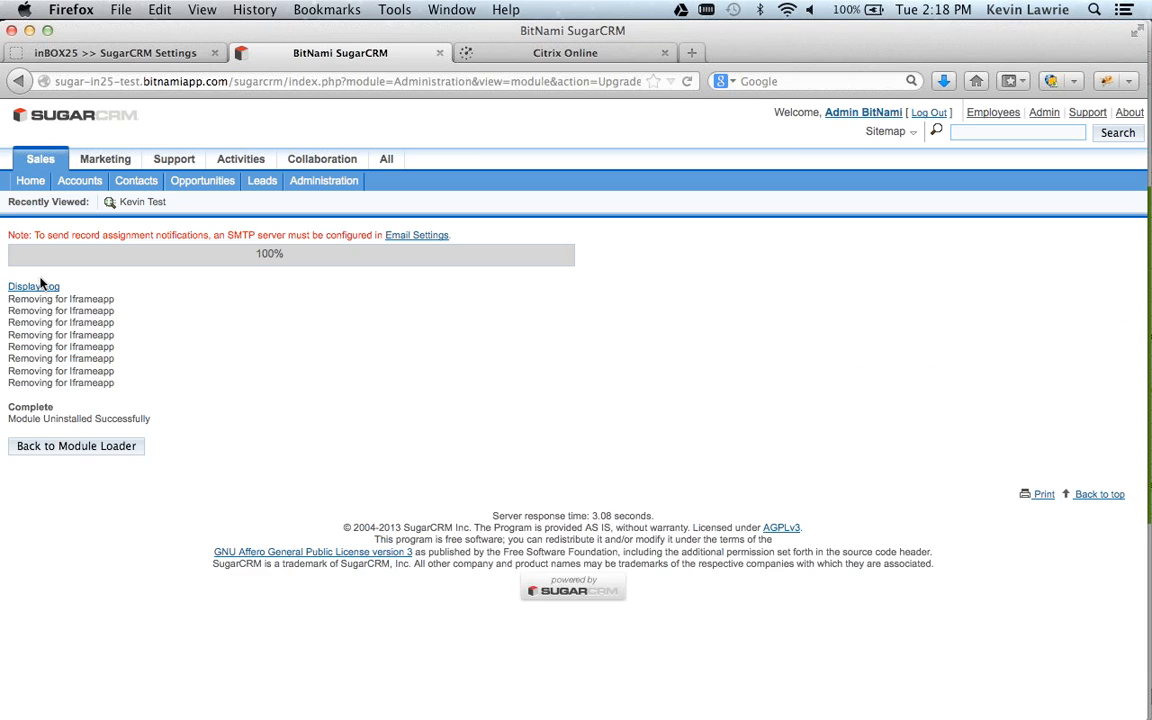
pyautogui.click(110, 446)
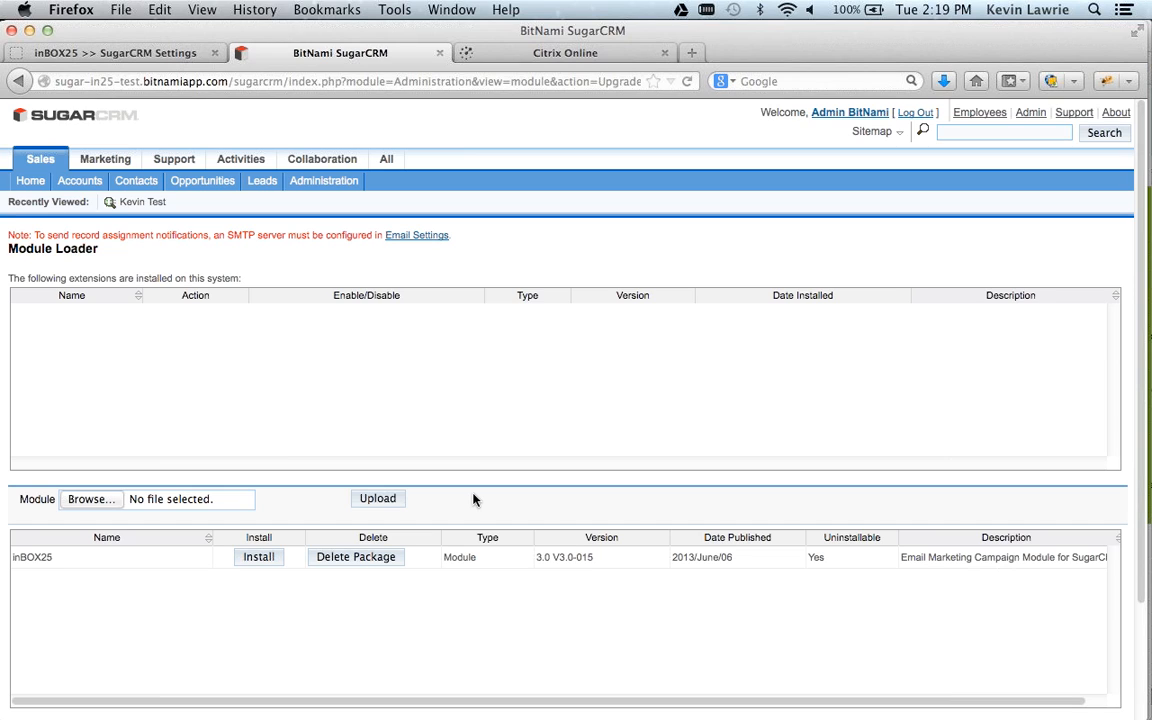
# Upload the module package inbox-25-4.0.02.zip from the Dropbox folder inBOX25 > Module 4.0.
pyautogui.click(88, 505)
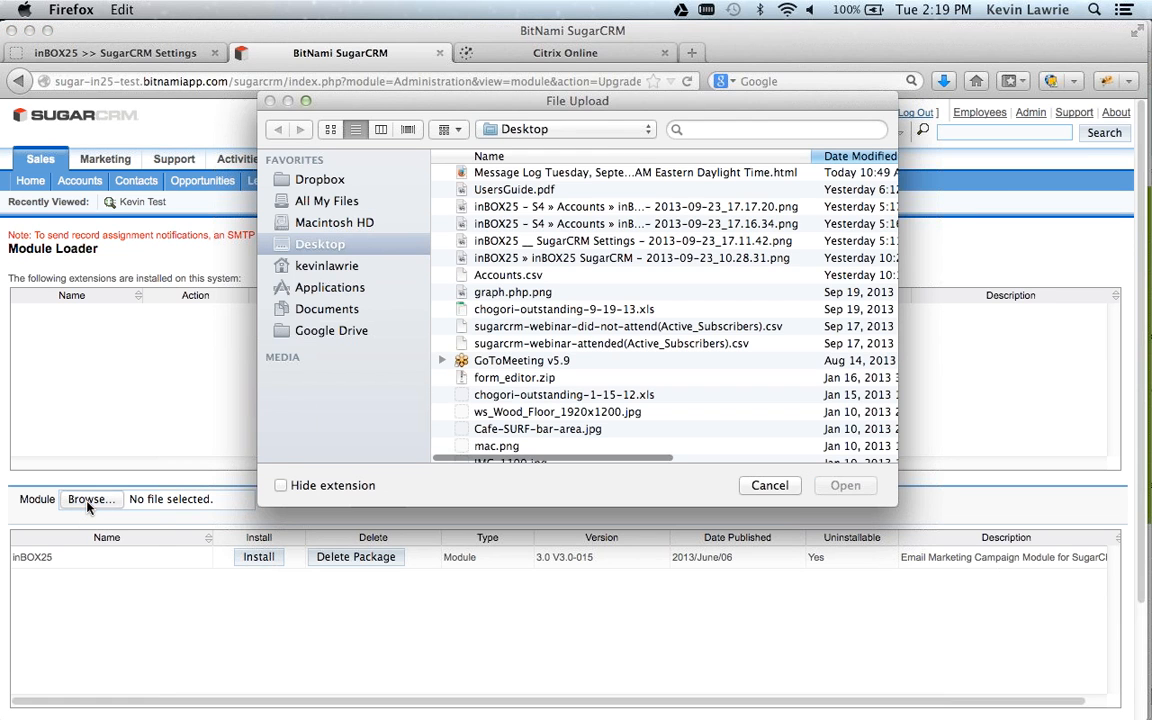
pyautogui.click(316, 182)
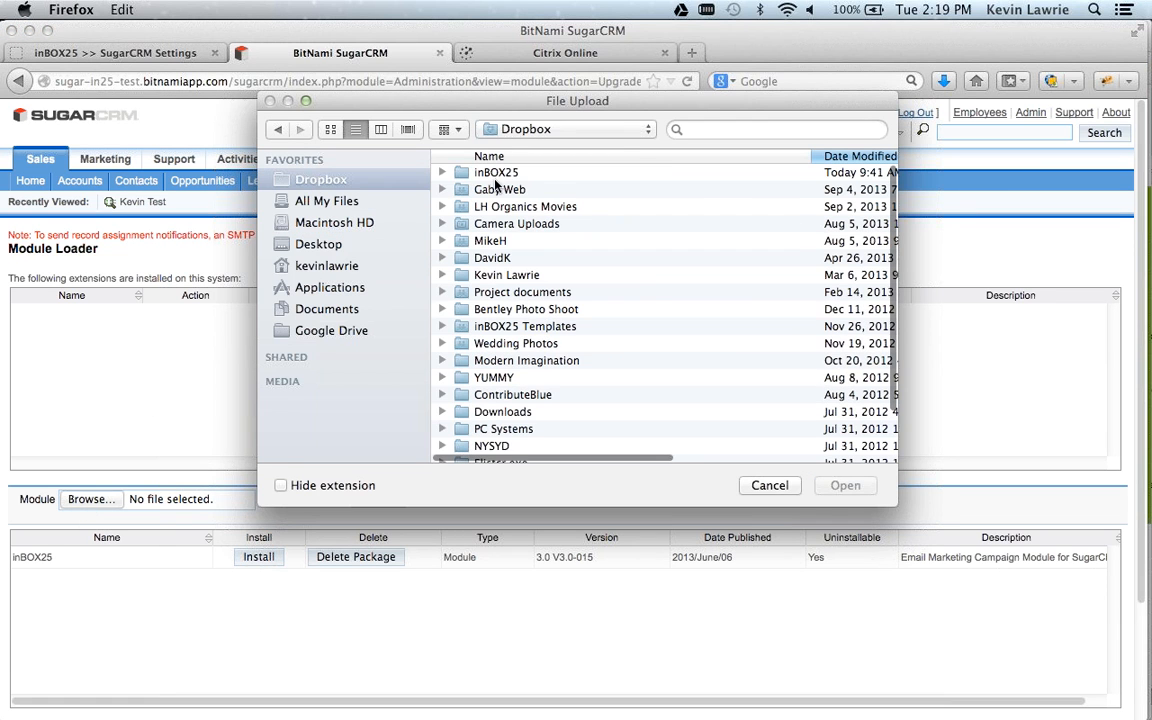
pyautogui.doubleClick(498, 174)
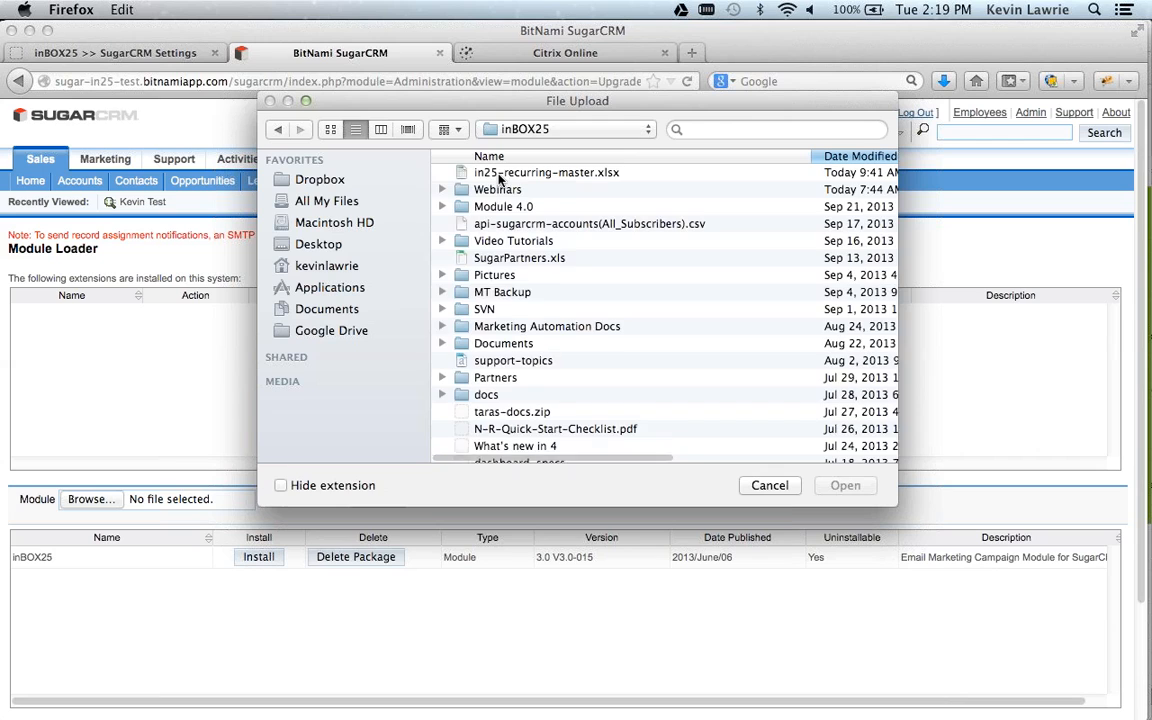
pyautogui.doubleClick(505, 206)
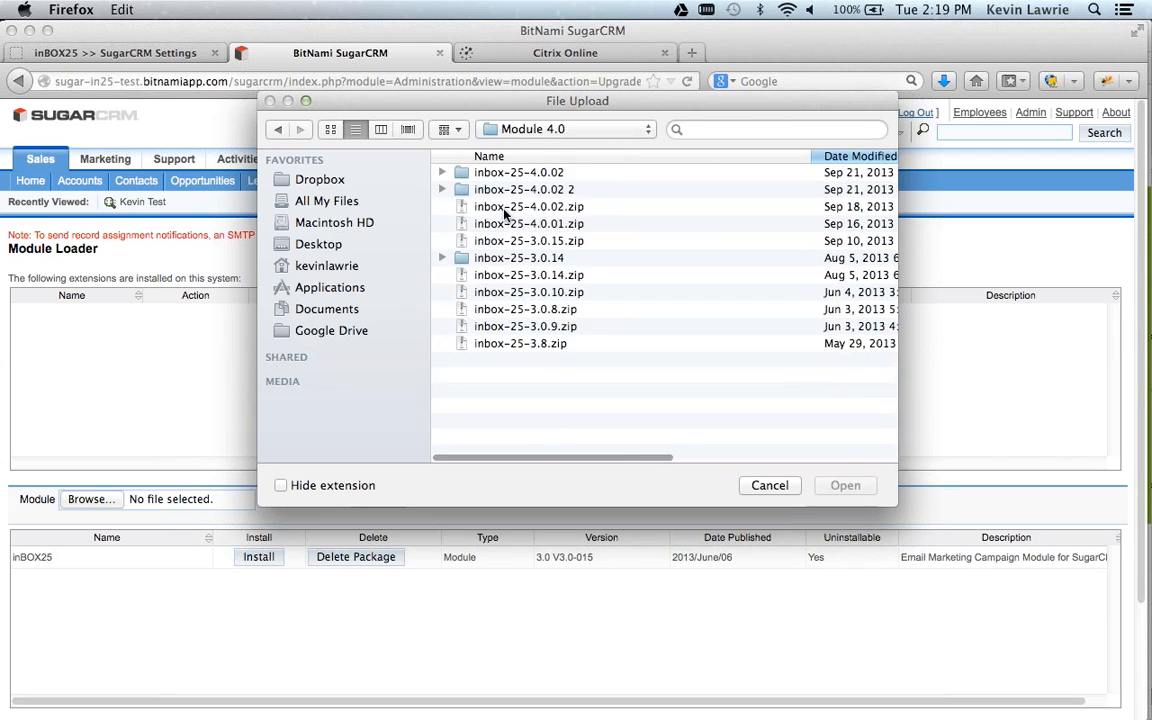
pyautogui.click(549, 211)
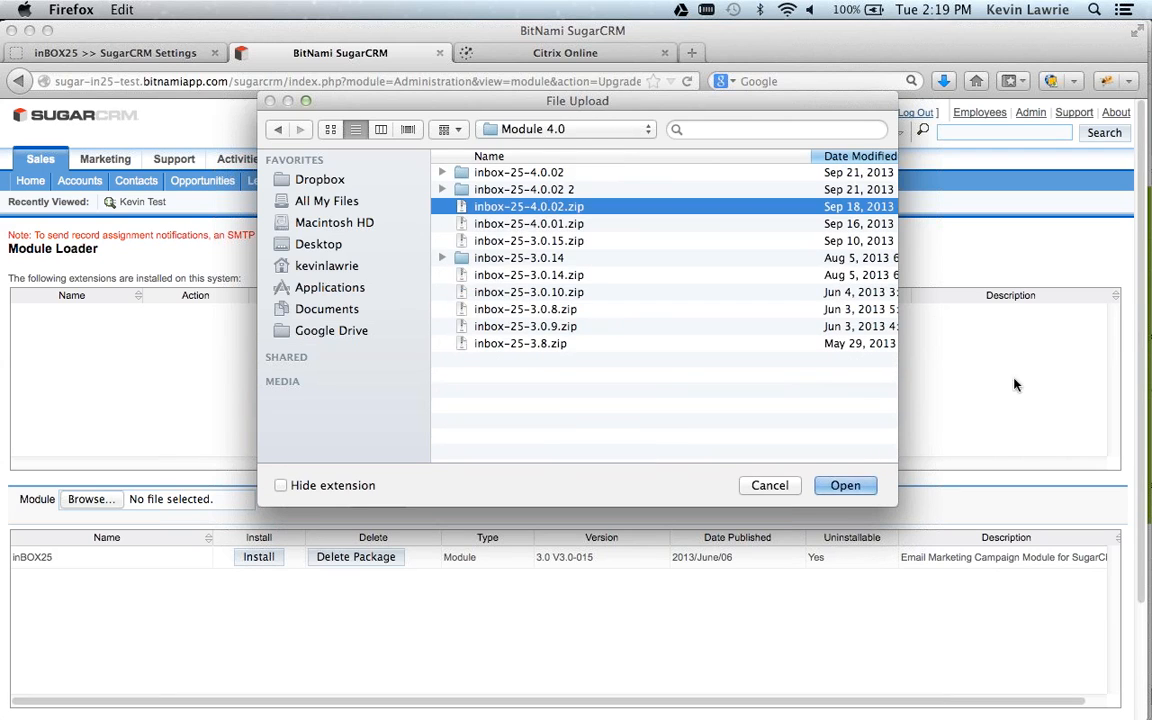
pyautogui.click(845, 485)
pyautogui.click(374, 500)
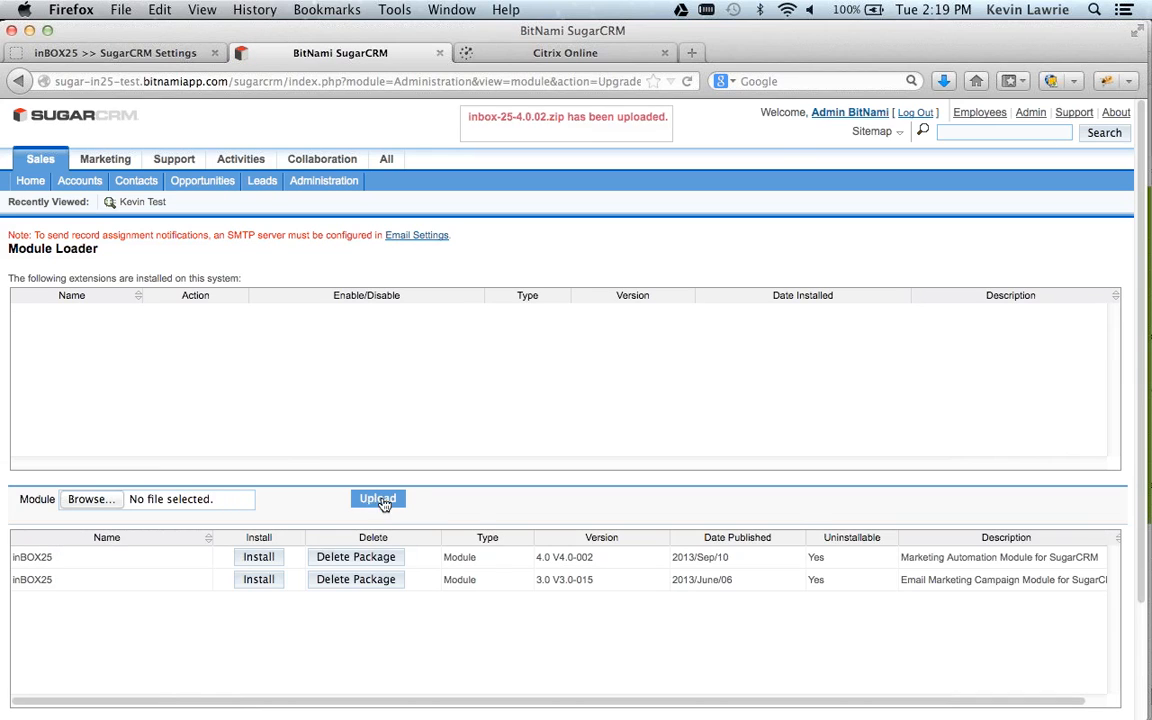
# Install the inBOX25 4.0 V4.0-002 package and return to the Module Loader.
pyautogui.click(258, 558)
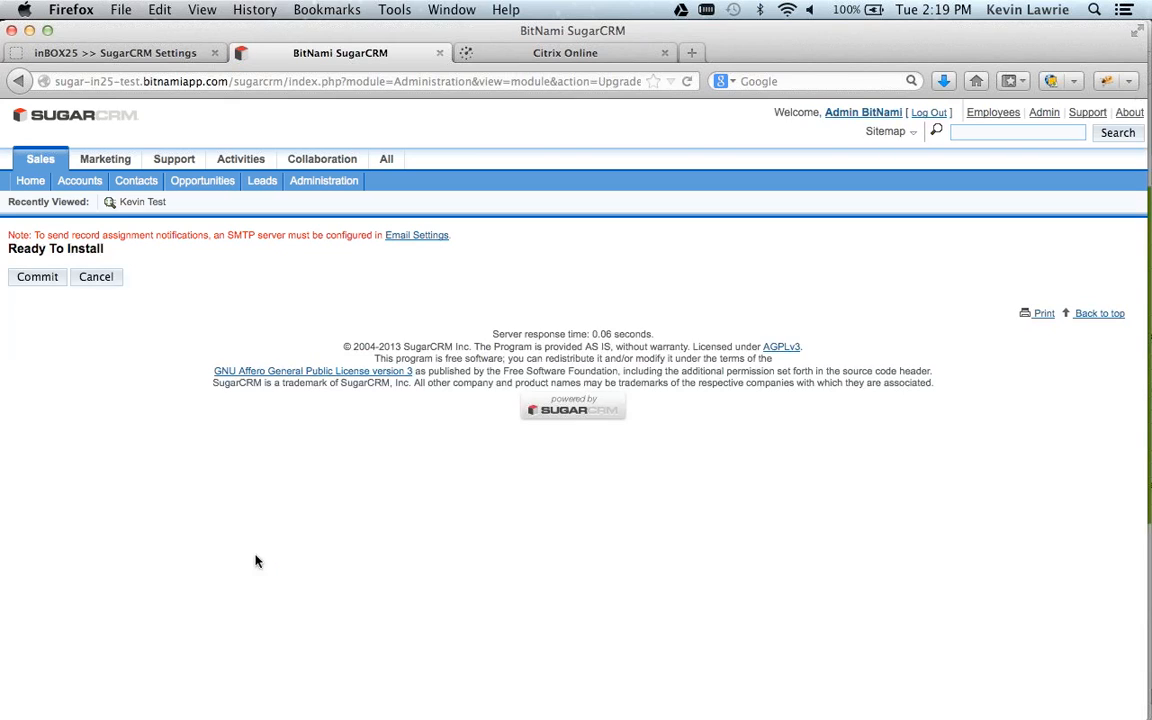
pyautogui.click(34, 284)
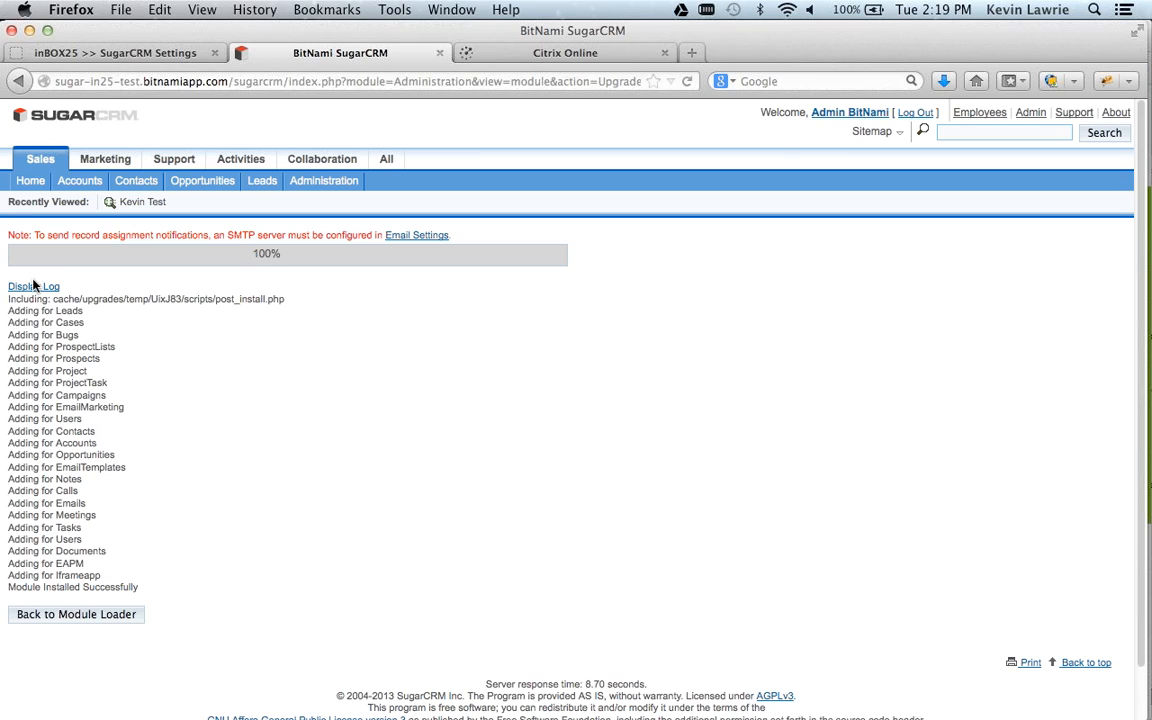
pyautogui.click(79, 615)
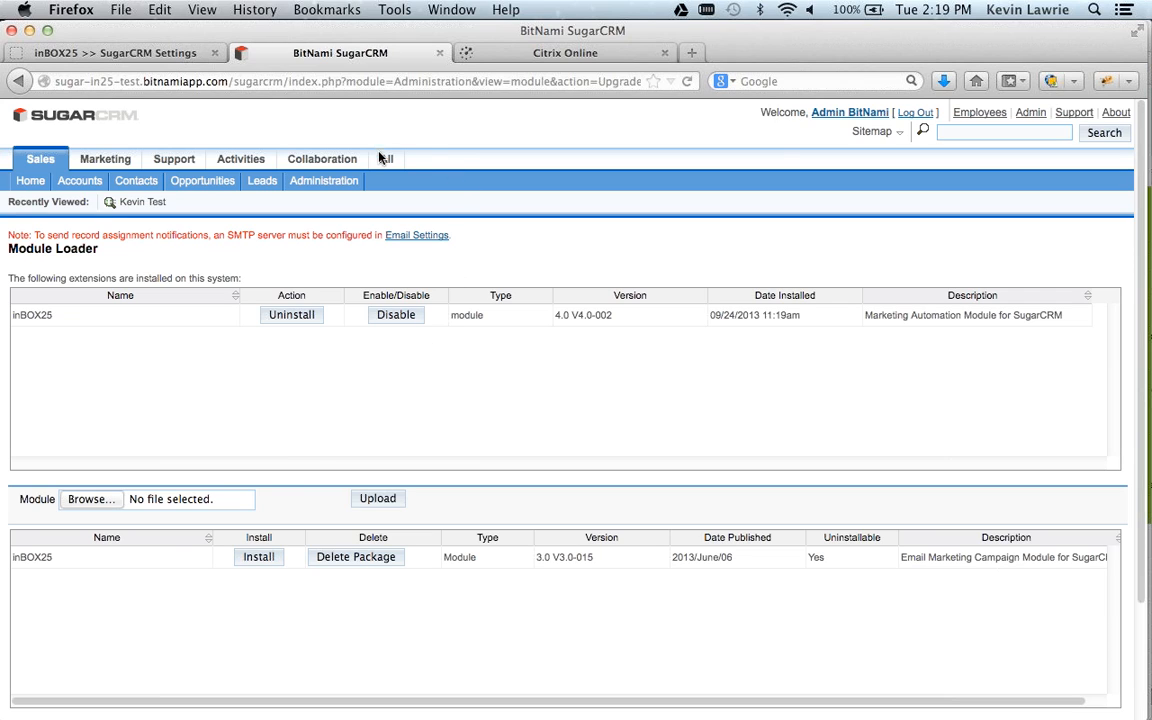
# Open the InBOX25 module and complete the setup wizard's first page as an existing user, accepting the terms and conditions.
pyautogui.moveTo(383, 163)
pyautogui.moveTo(606, 181)
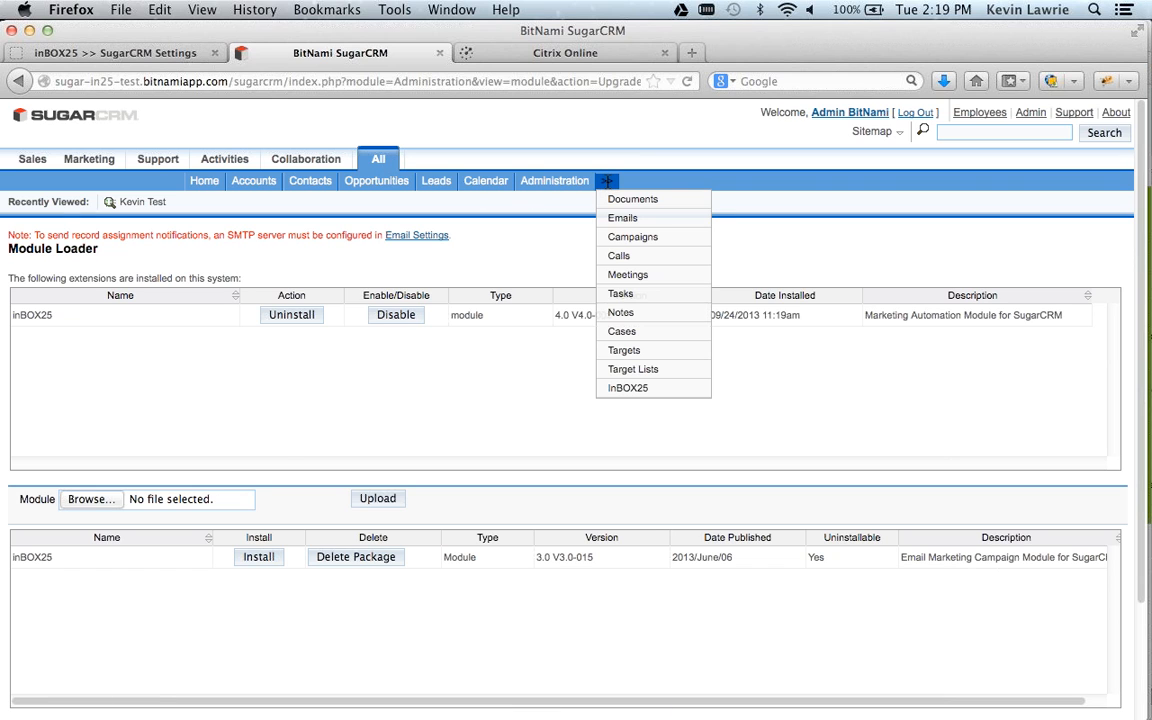
pyautogui.click(630, 390)
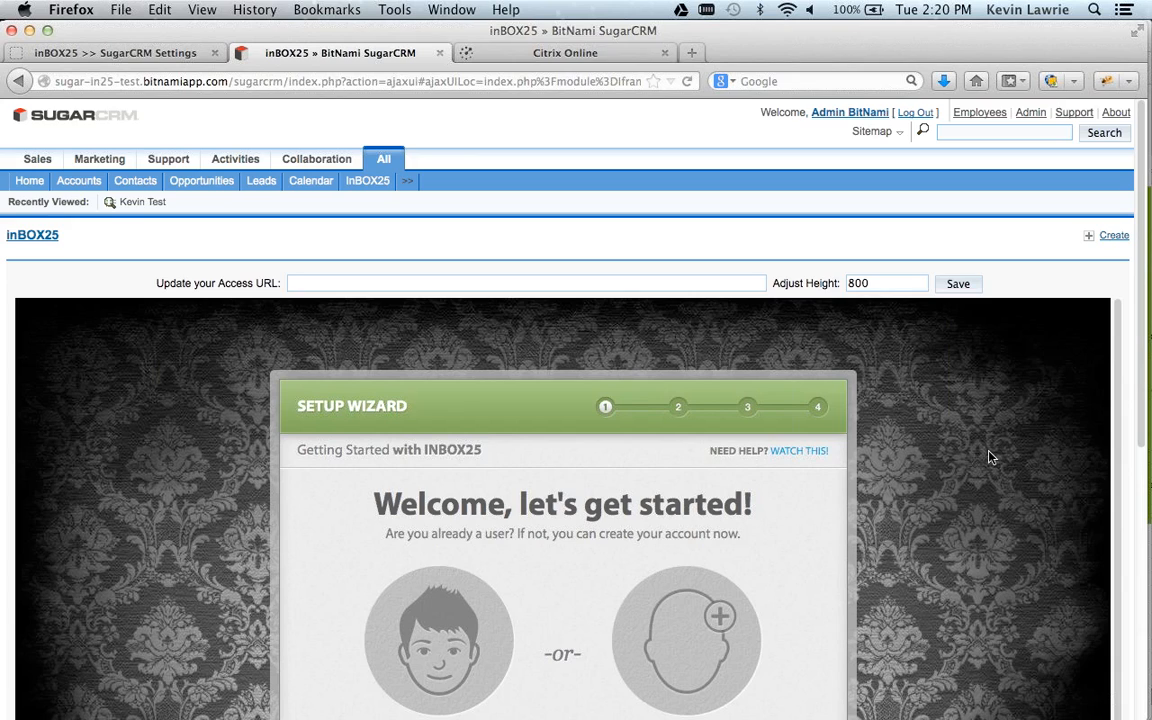
pyautogui.scroll(-3, 990, 458)
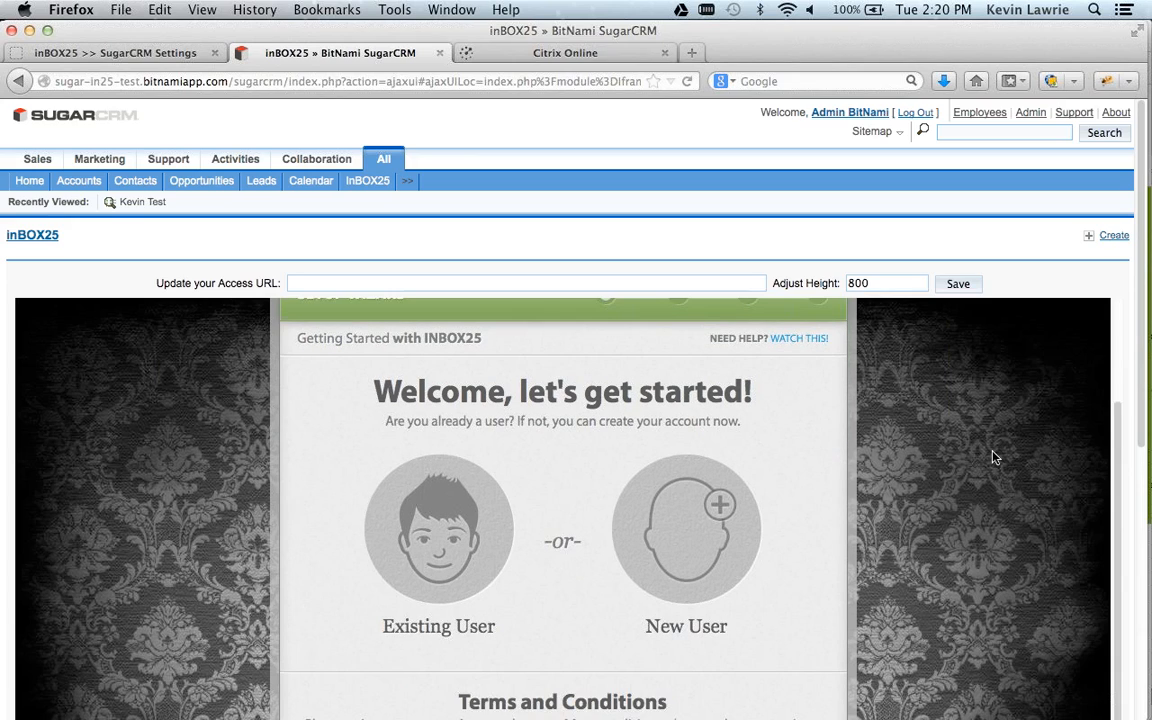
pyautogui.scroll(-5, 1133, 423)
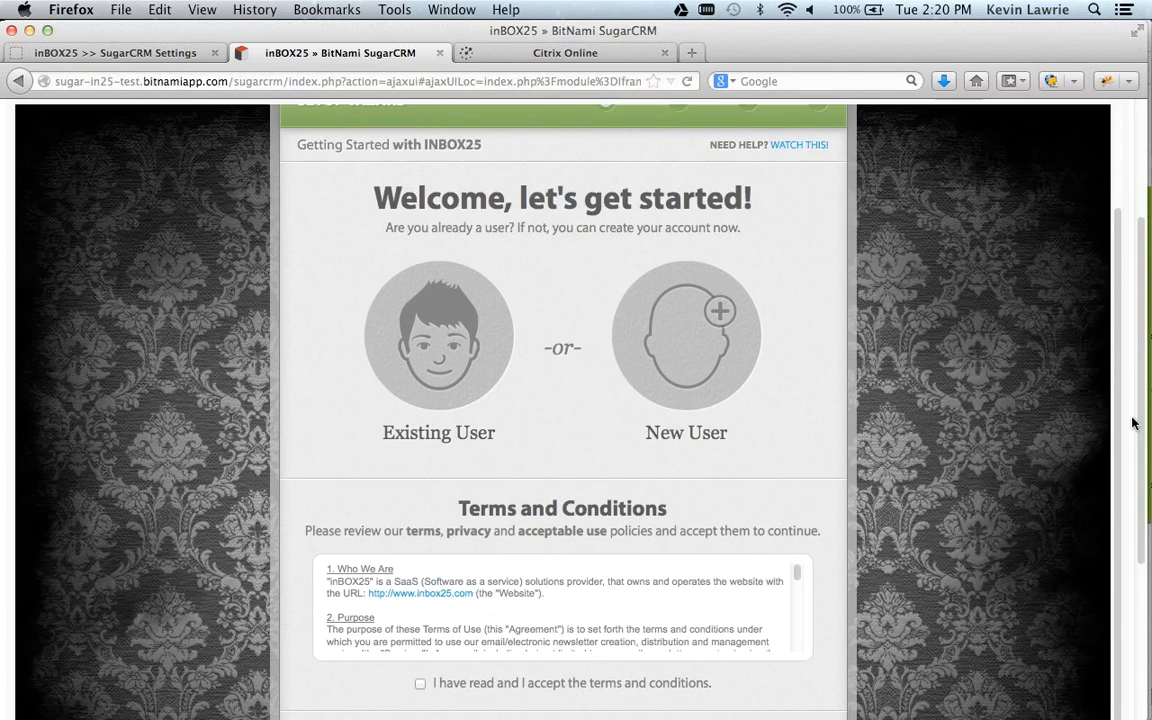
pyautogui.scroll(-1, 1133, 423)
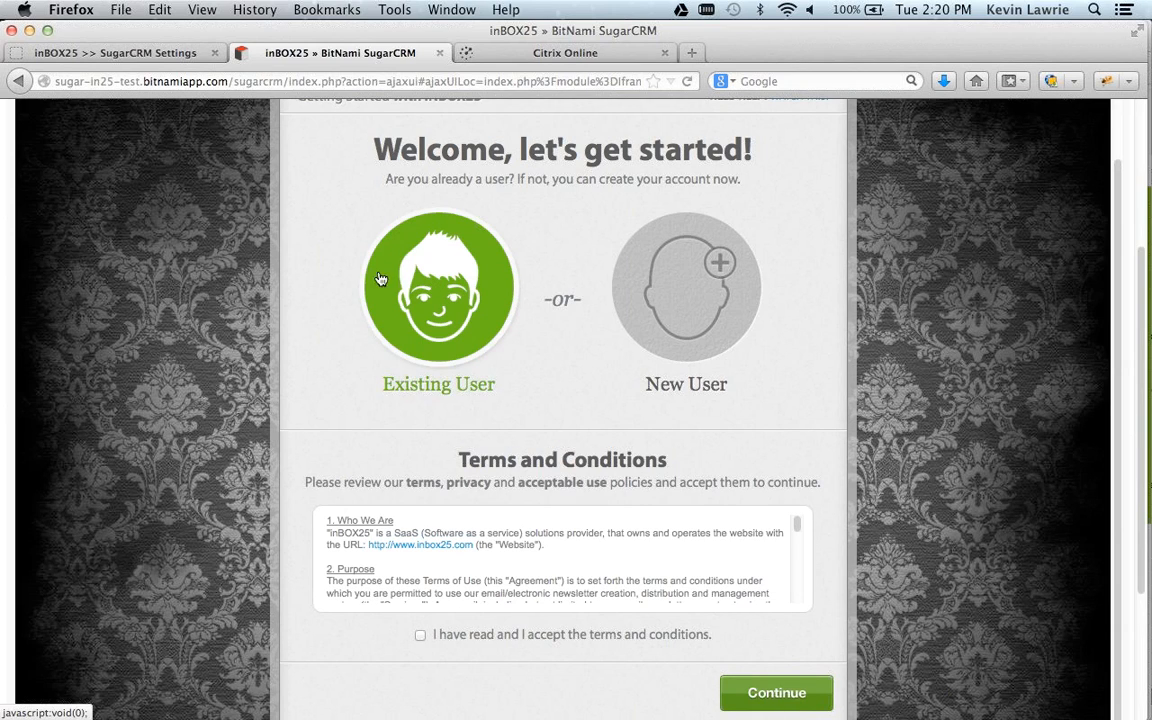
pyautogui.click(421, 638)
pyautogui.moveTo(794, 522); pyautogui.dragTo(797, 594)
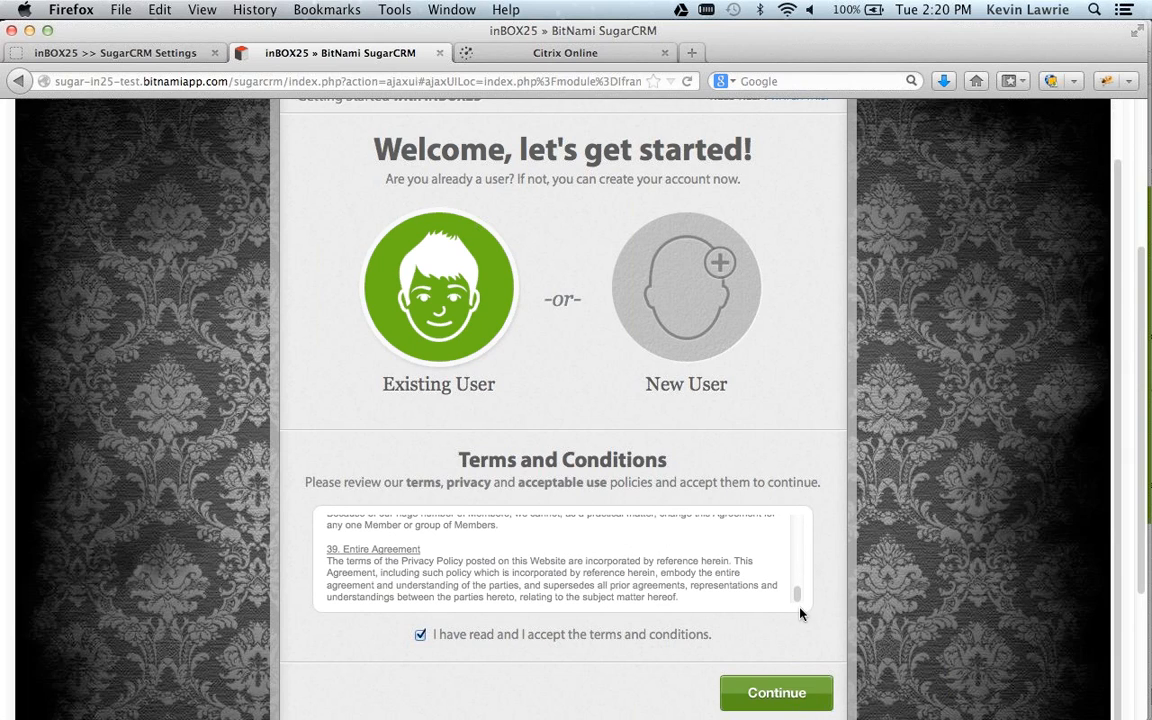
pyautogui.click(780, 694)
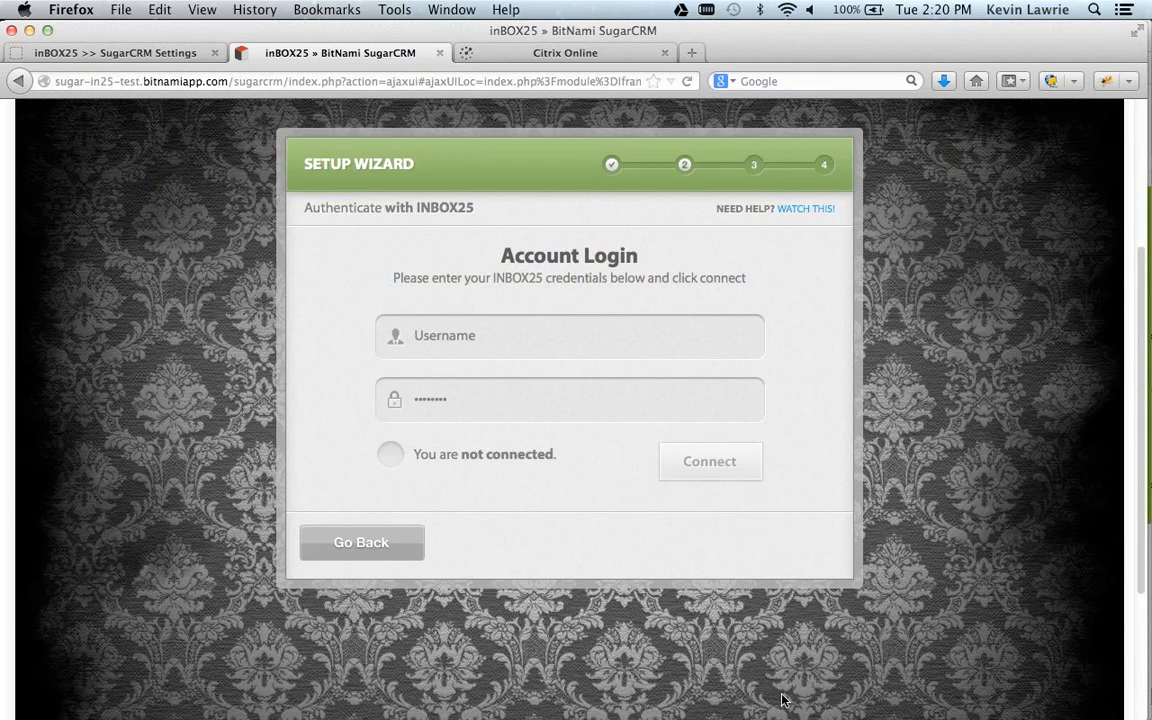
# Connect the setup wizard with the INBOX25 account username and password, and continue to the page with the Secure Access URL.
pyautogui.click(484, 331)
pyautogui.write('in25apptester')
pyautogui.press('Tab')
pyautogui.write('********')
pyautogui.click(723, 470)
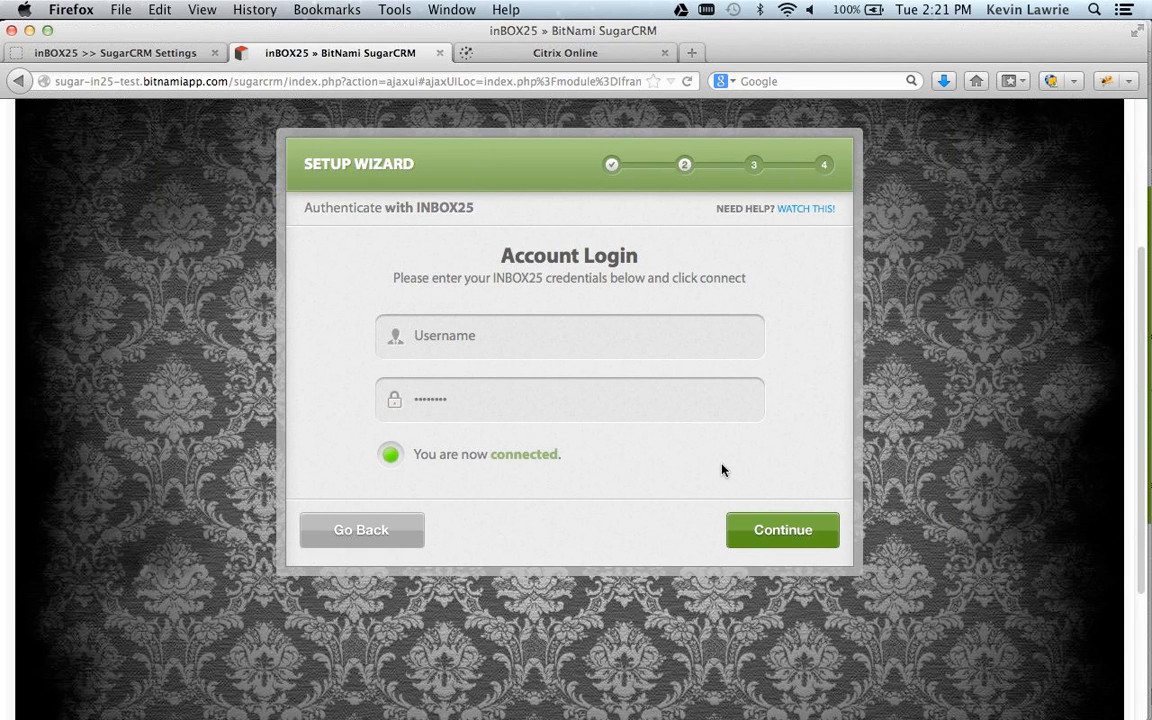
pyautogui.click(795, 537)
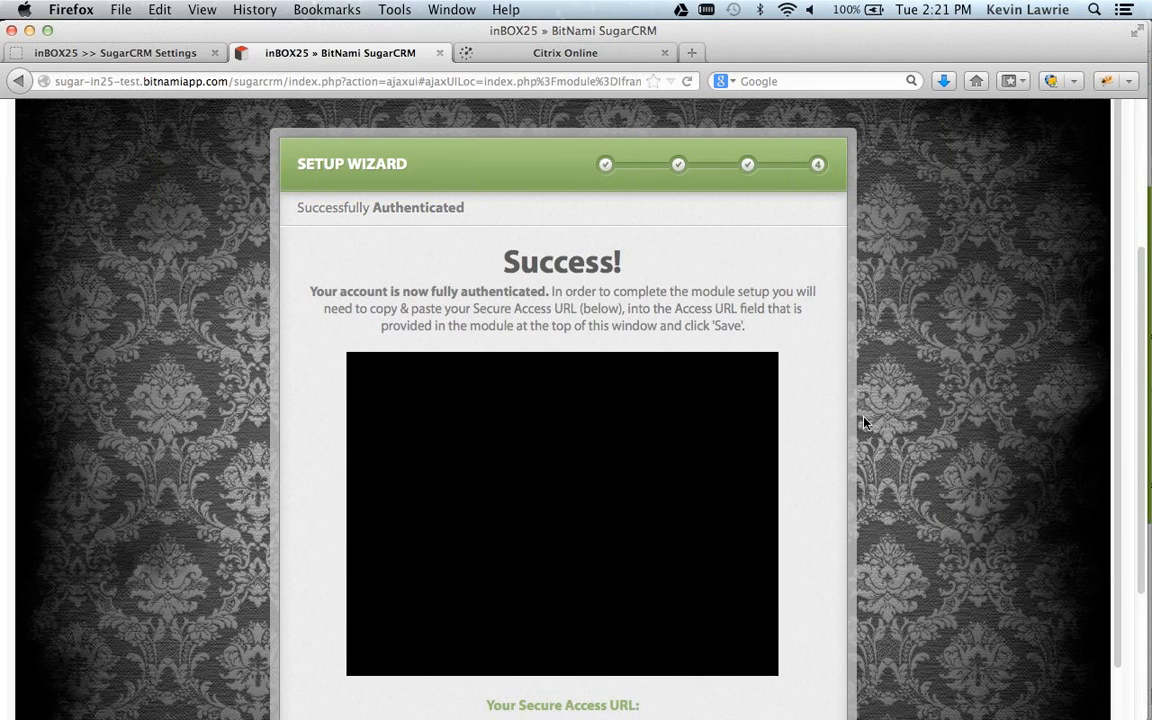
pyautogui.scroll(-3, 830, 449)
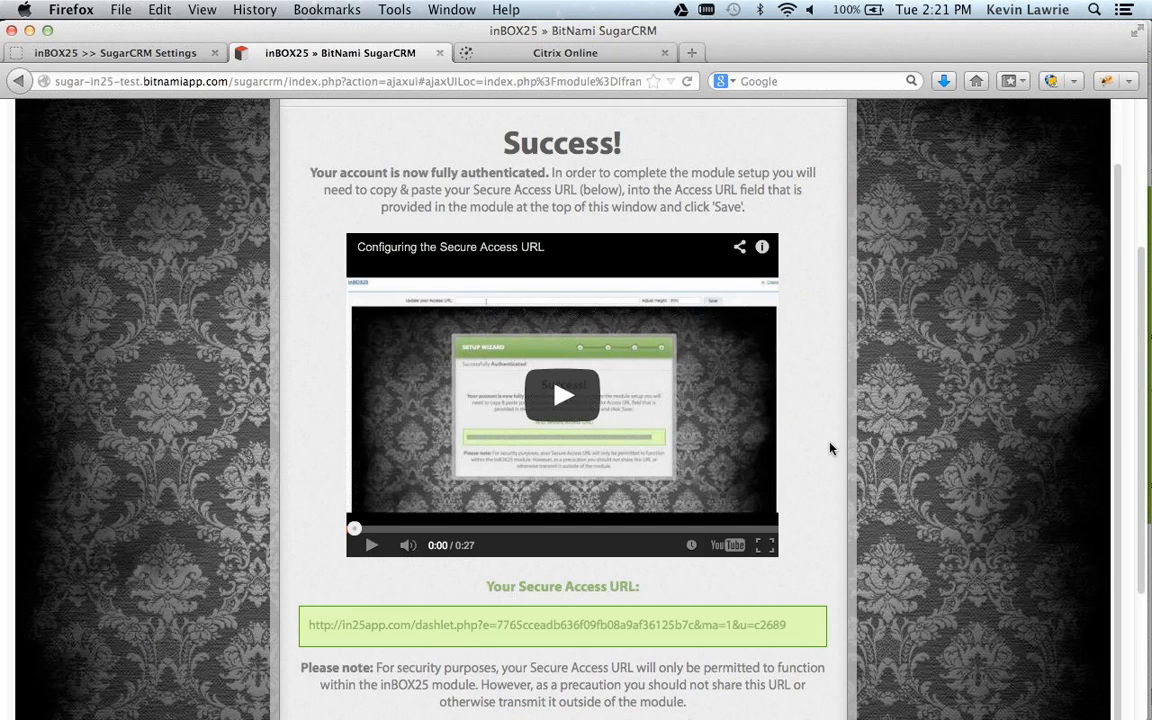
pyautogui.scroll(-1, 830, 449)
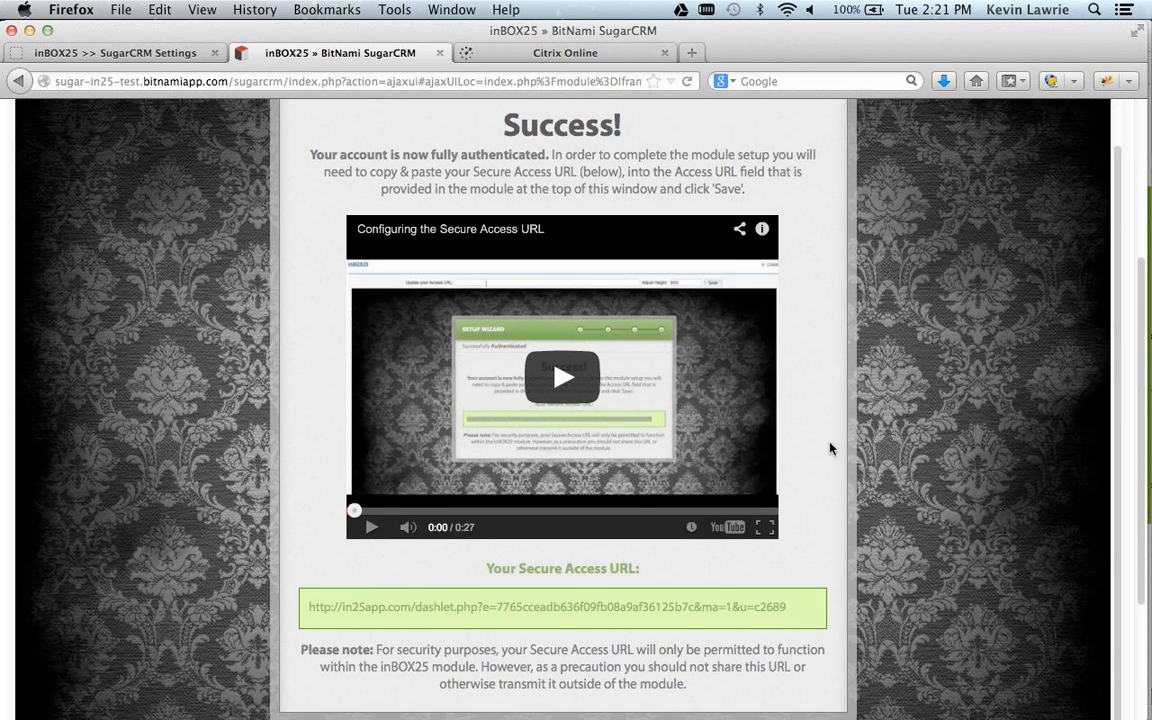
# Copy the wizard's Secure Access URL into the inBOX25 module's Access URL field and save it.
pyautogui.tripleClick(567, 604)
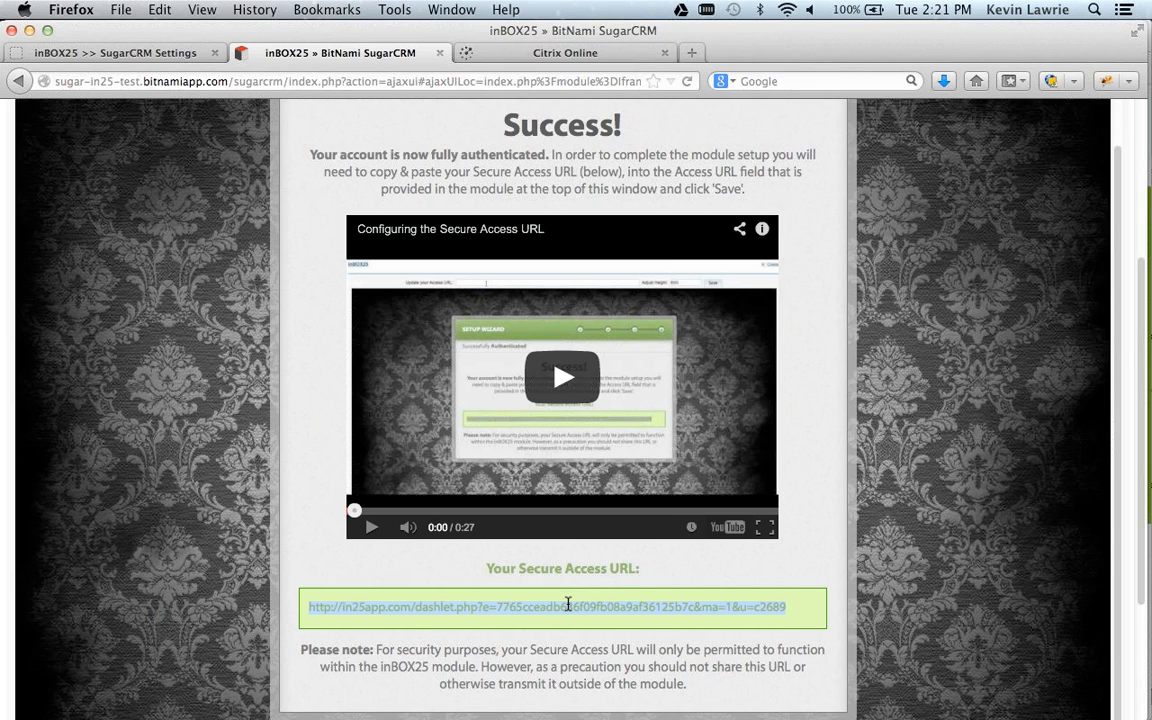
pyautogui.press('super+c')
pyautogui.scroll(10, 847, 457)
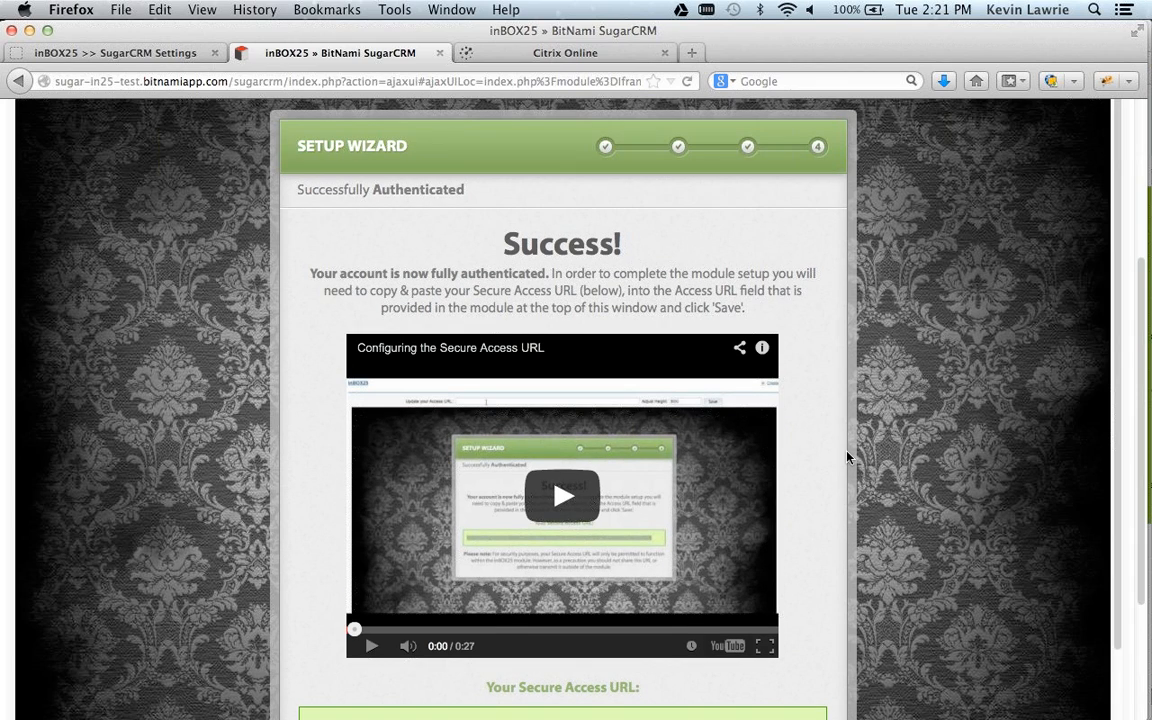
pyautogui.scroll(1, 918, 404)
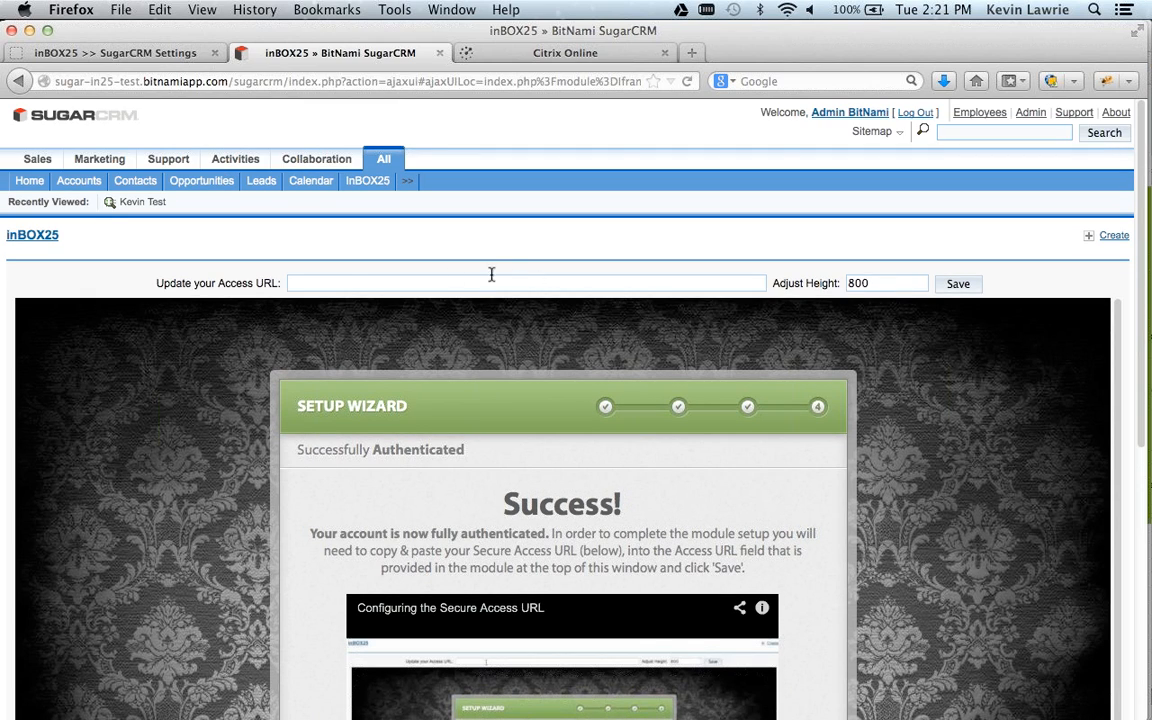
pyautogui.click(321, 283)
pyautogui.press('super+v')
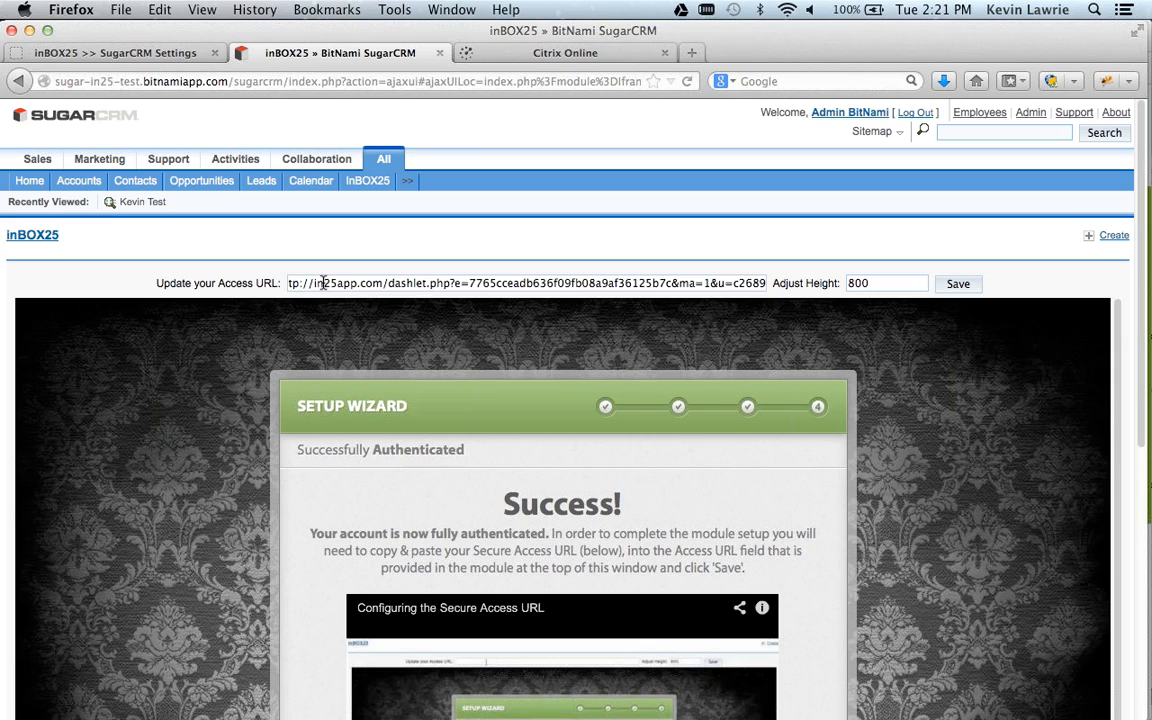
pyautogui.click(962, 285)
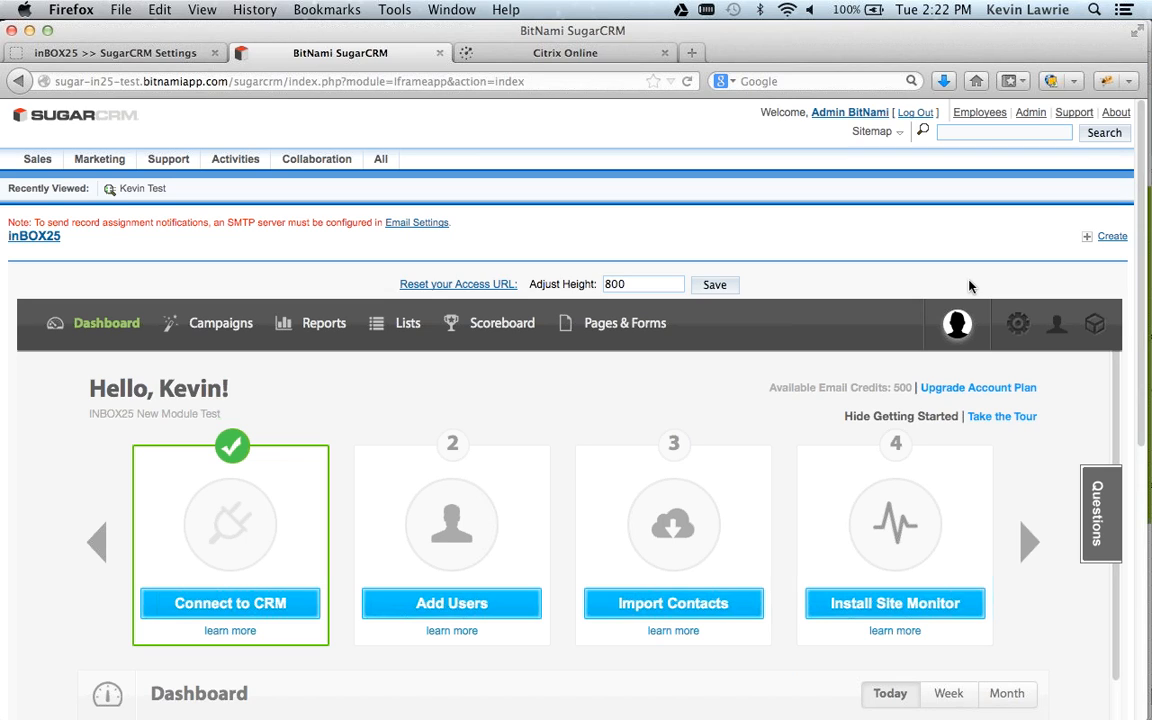
# Open the SugarCRM Dashboard in inBOX25 and review the connection status and each module's sync activation.
pyautogui.click(1093, 333)
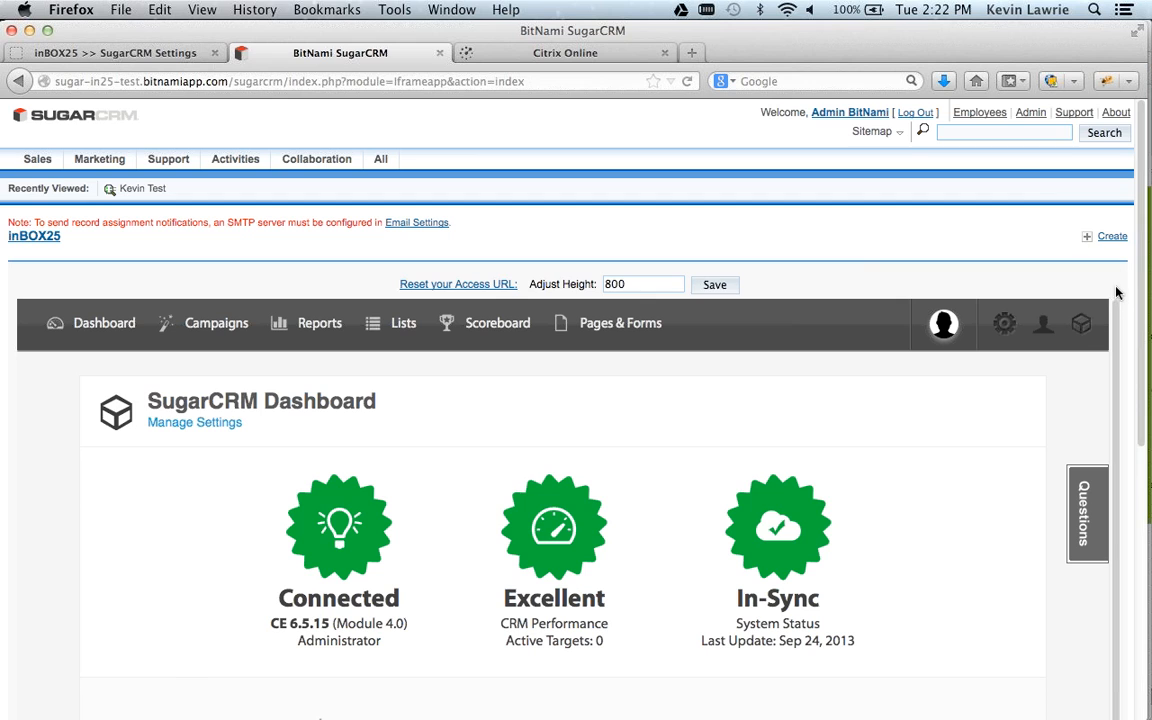
pyautogui.scroll(-8, 1120, 295)
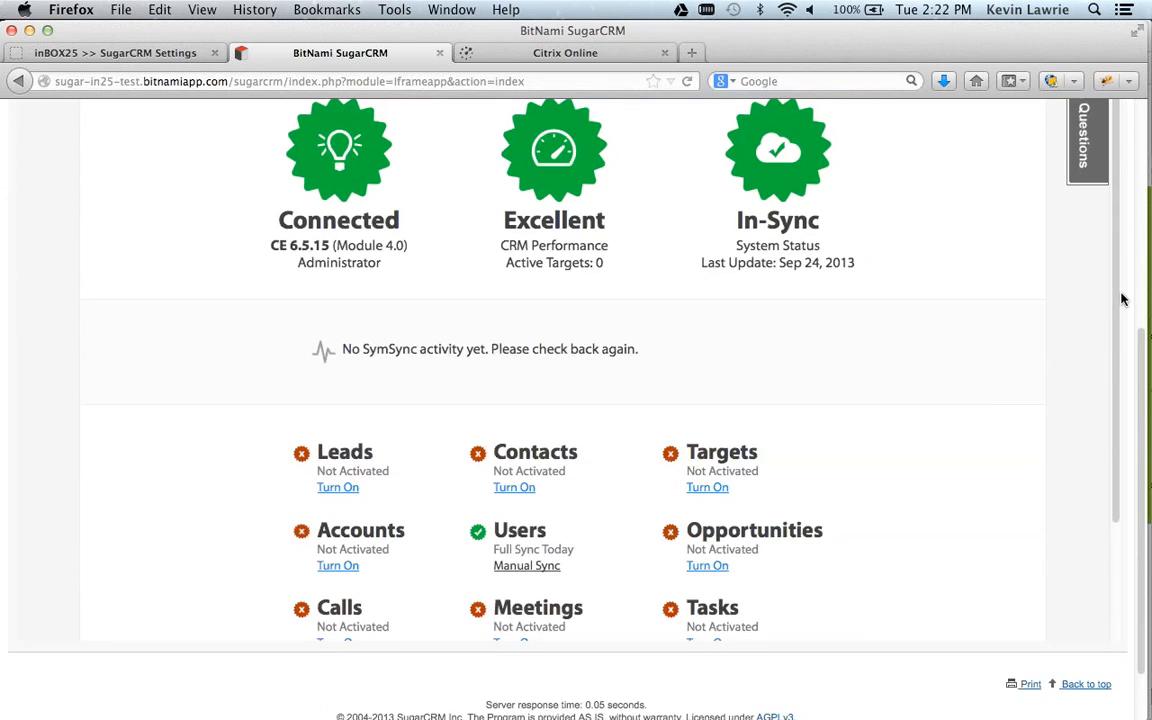
pyautogui.scroll(-1, 1122, 298)
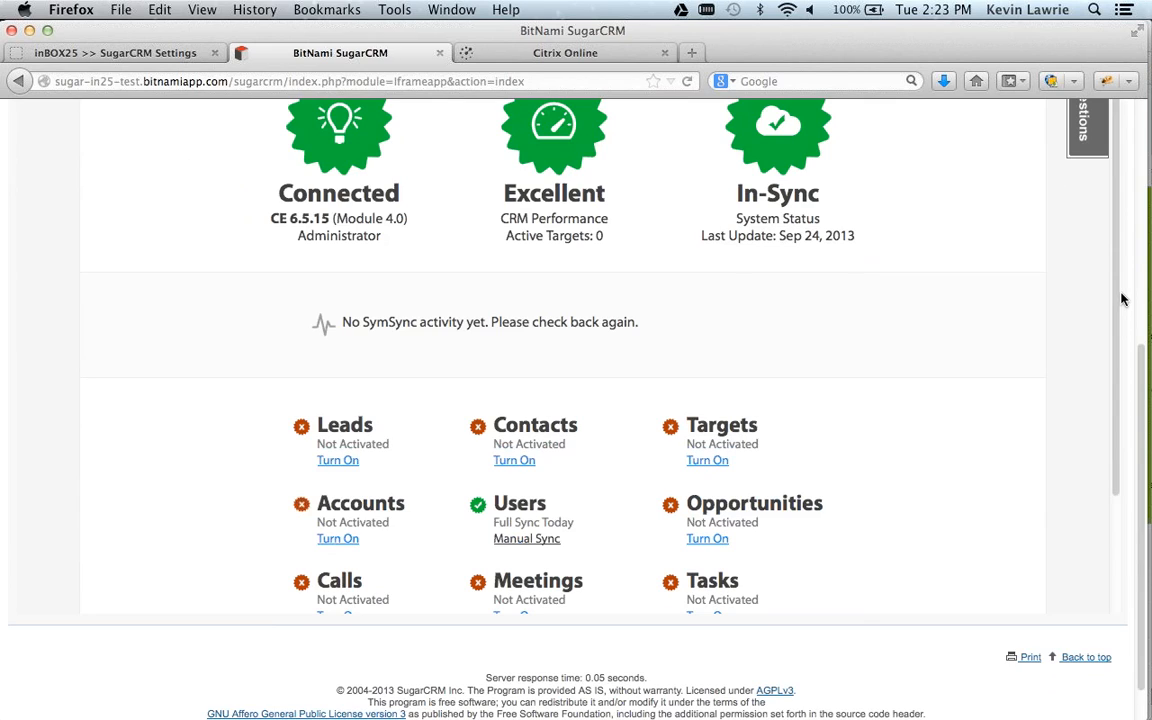
pyautogui.scroll(-3, 962, 447)
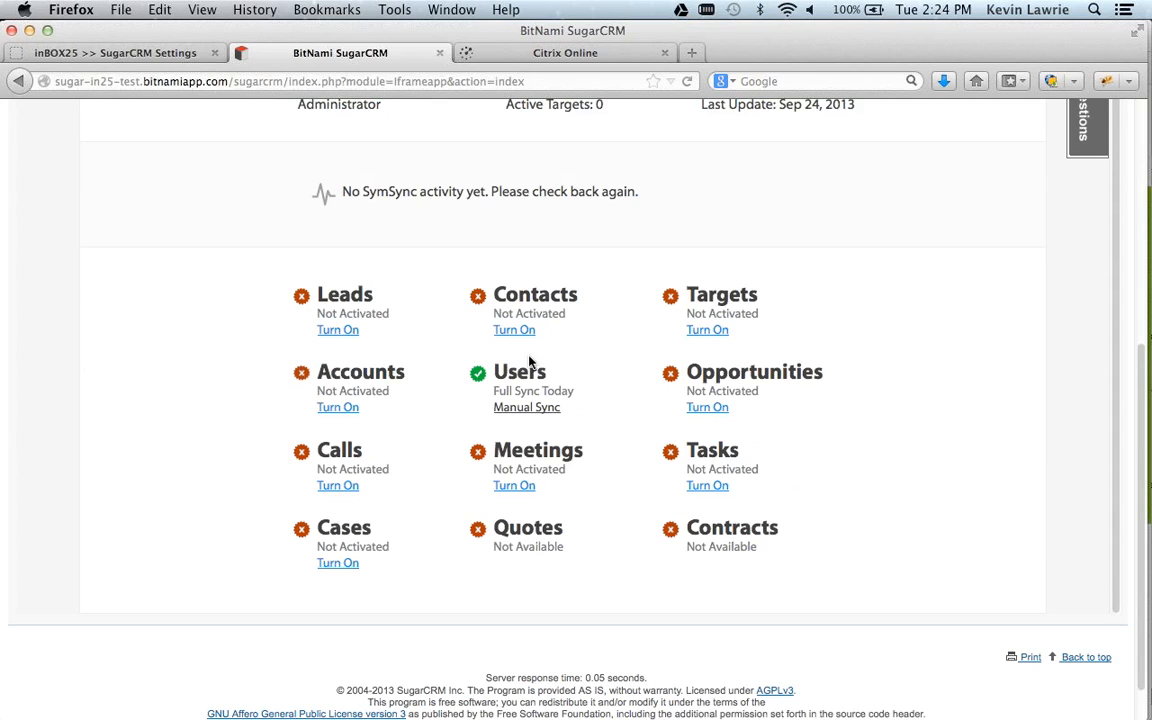
# Open the settings for turning on Leads sync and examine the date filter and selectable fields.
pyautogui.click(349, 330)
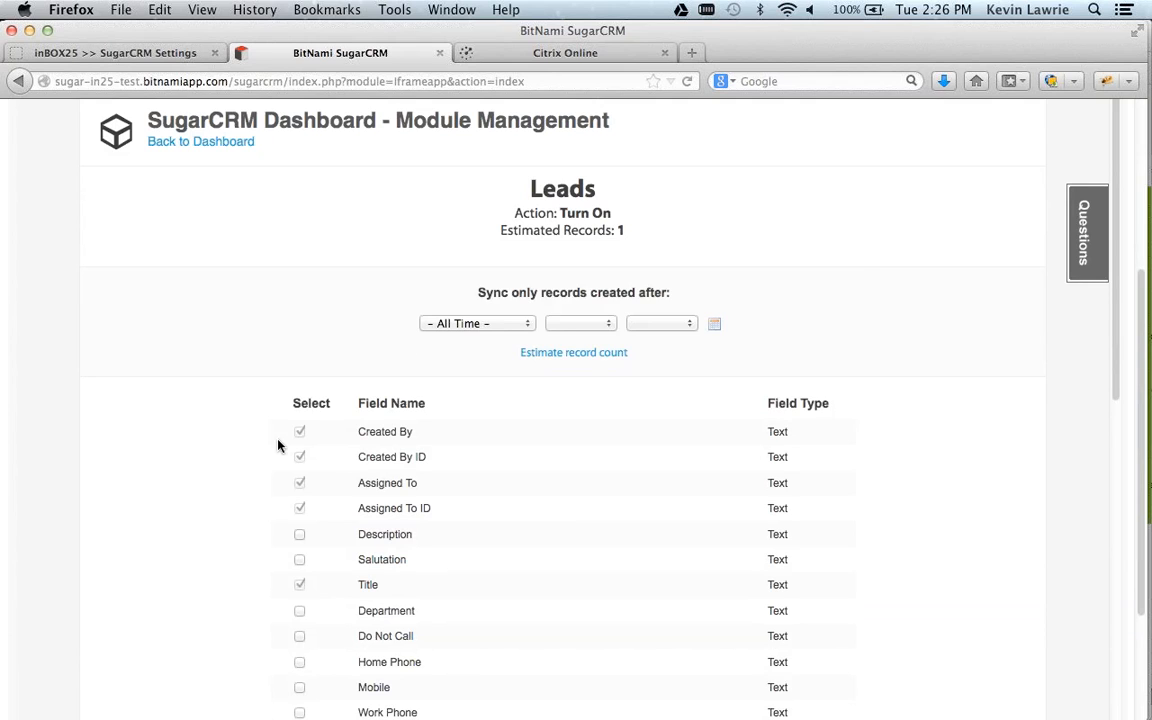
pyautogui.scroll(-5, 278, 446)
pyautogui.scroll(-2, 278, 446)
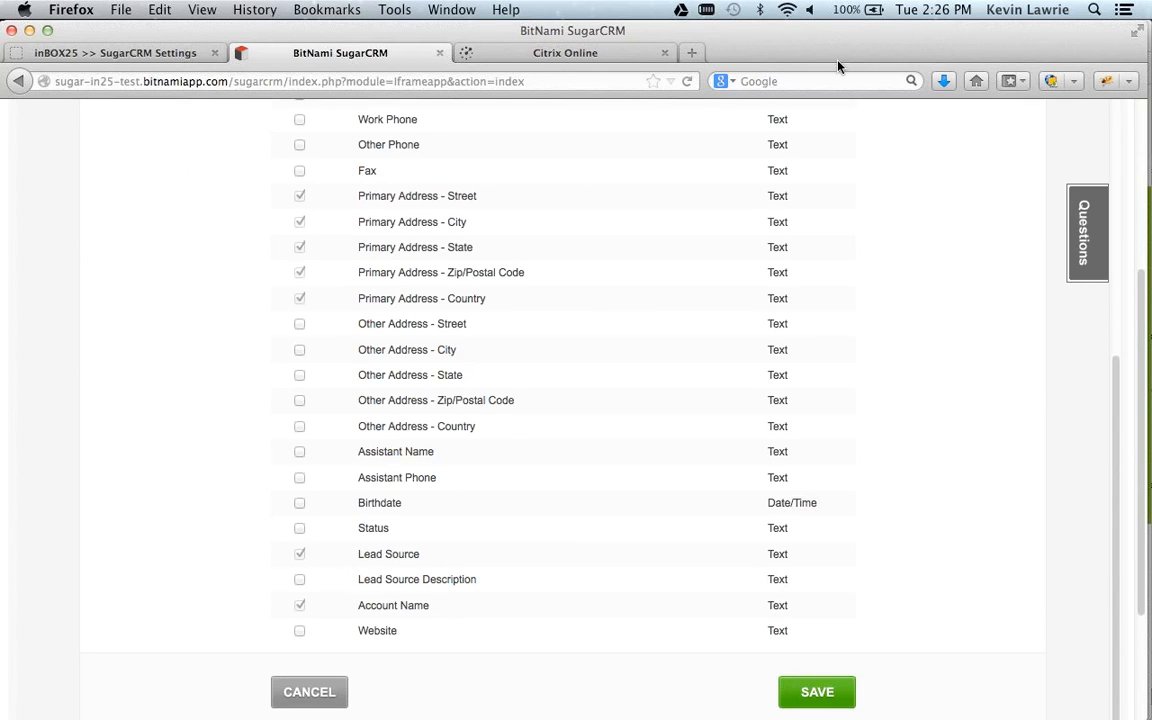
pyautogui.scroll(3, 830, 362)
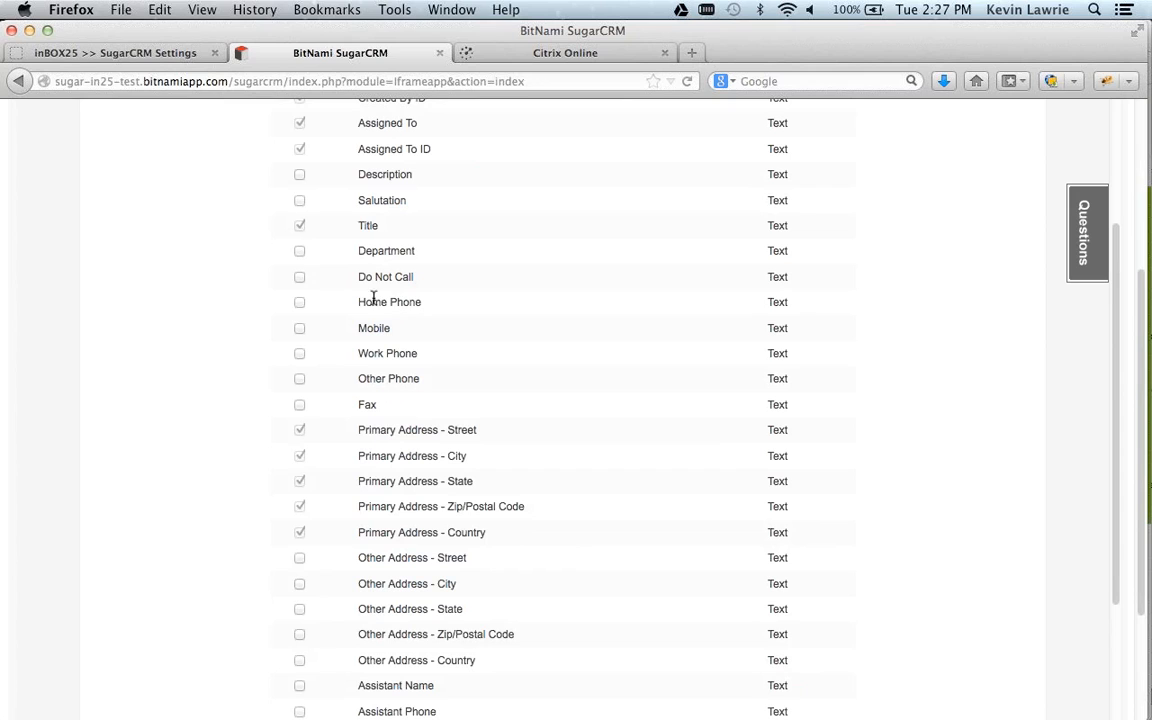
# Switch to Google Chrome and log in to the Sugar Professional site with the prefilled credentials.
pyautogui.moveTo(3, 275)
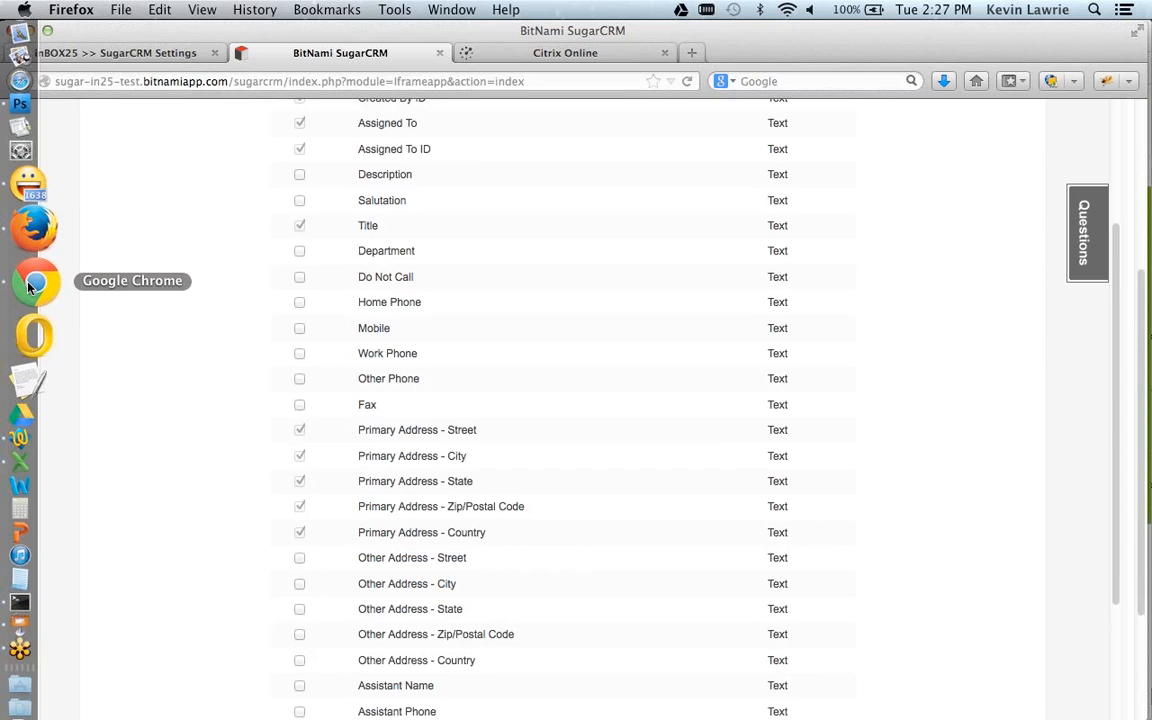
pyautogui.click(30, 286)
pyautogui.click(183, 42)
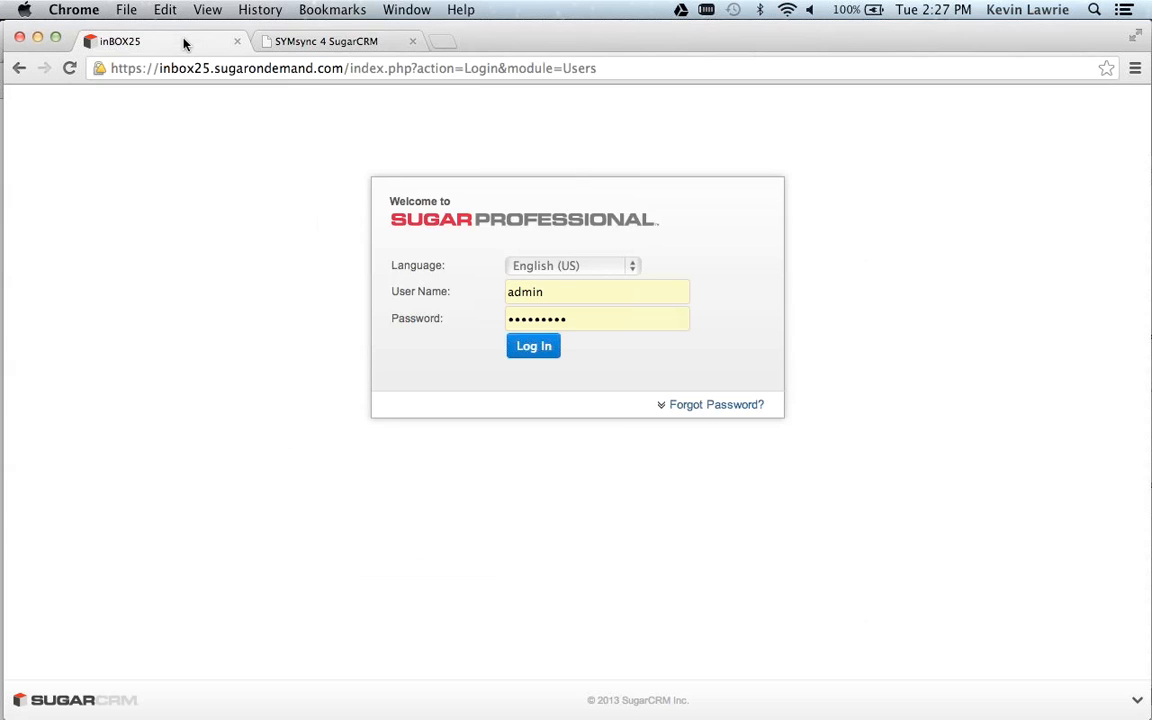
pyautogui.click(535, 358)
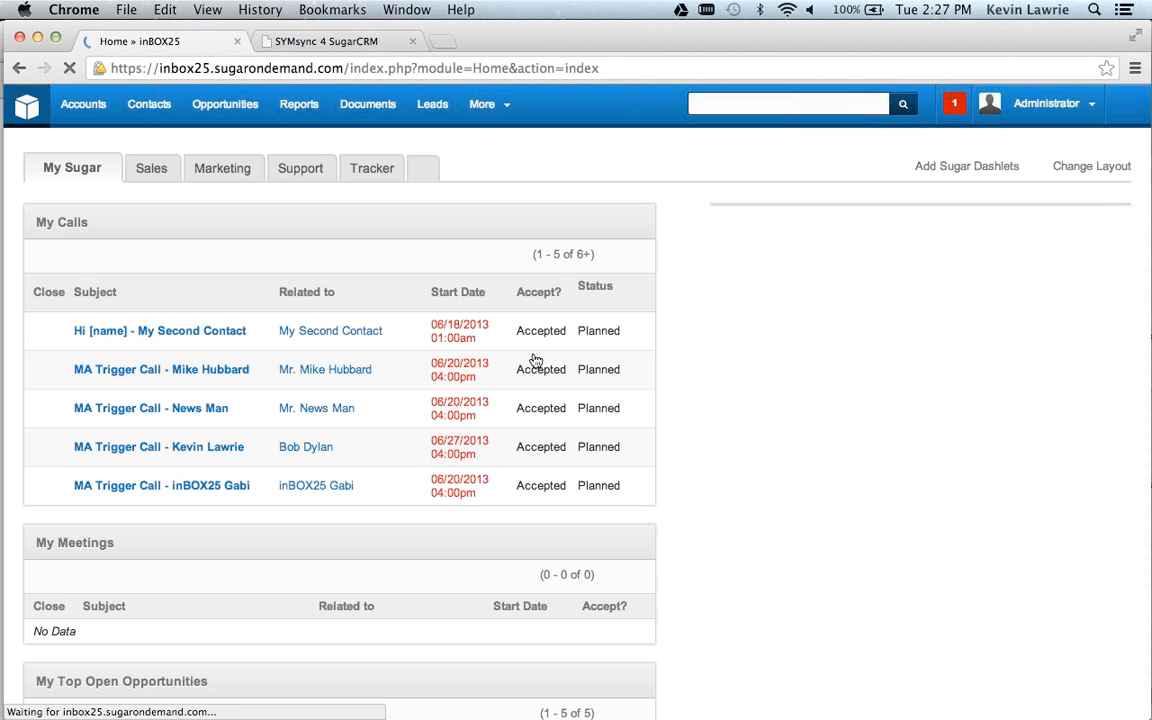
# Open the InBOX25 module's SugarCRM Dashboard and review the connection, average sync time and sync status of the modules.
pyautogui.moveTo(508, 108)
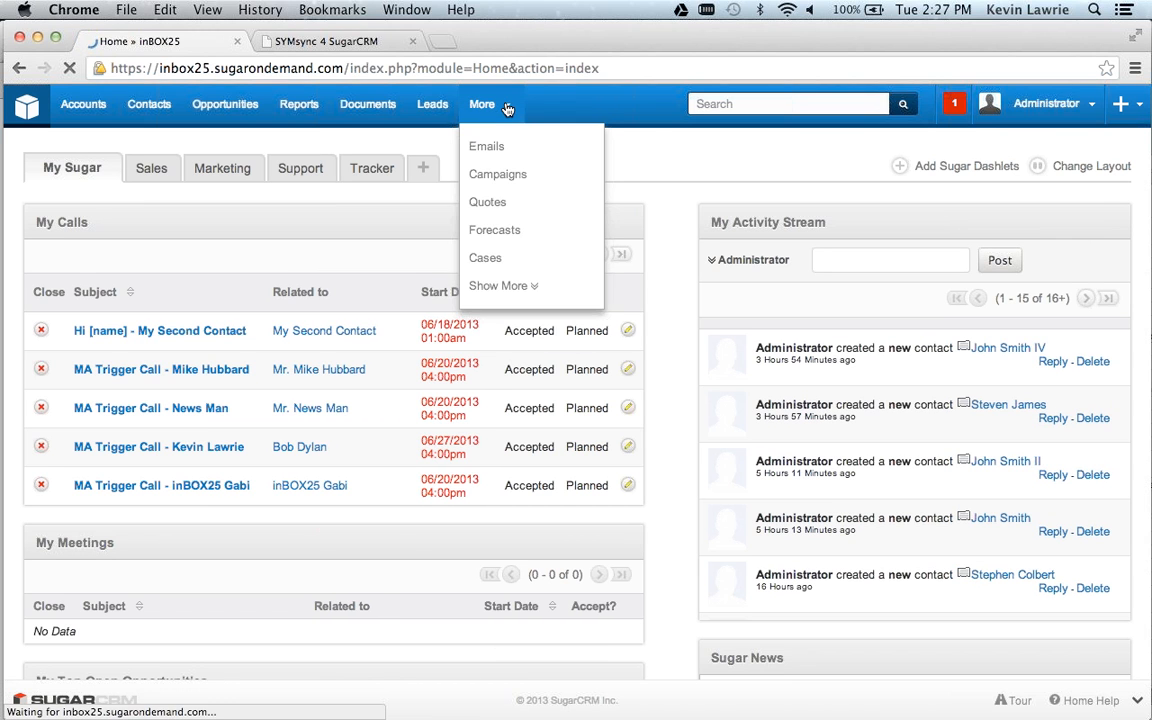
pyautogui.click(508, 286)
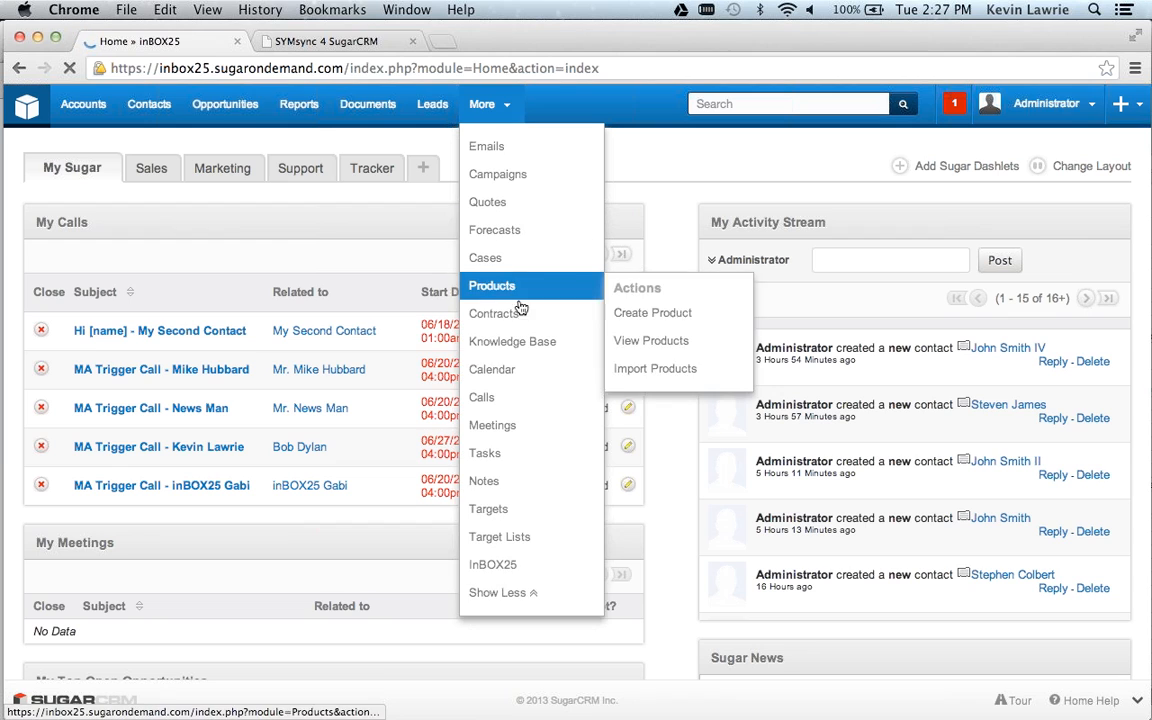
pyautogui.click(508, 566)
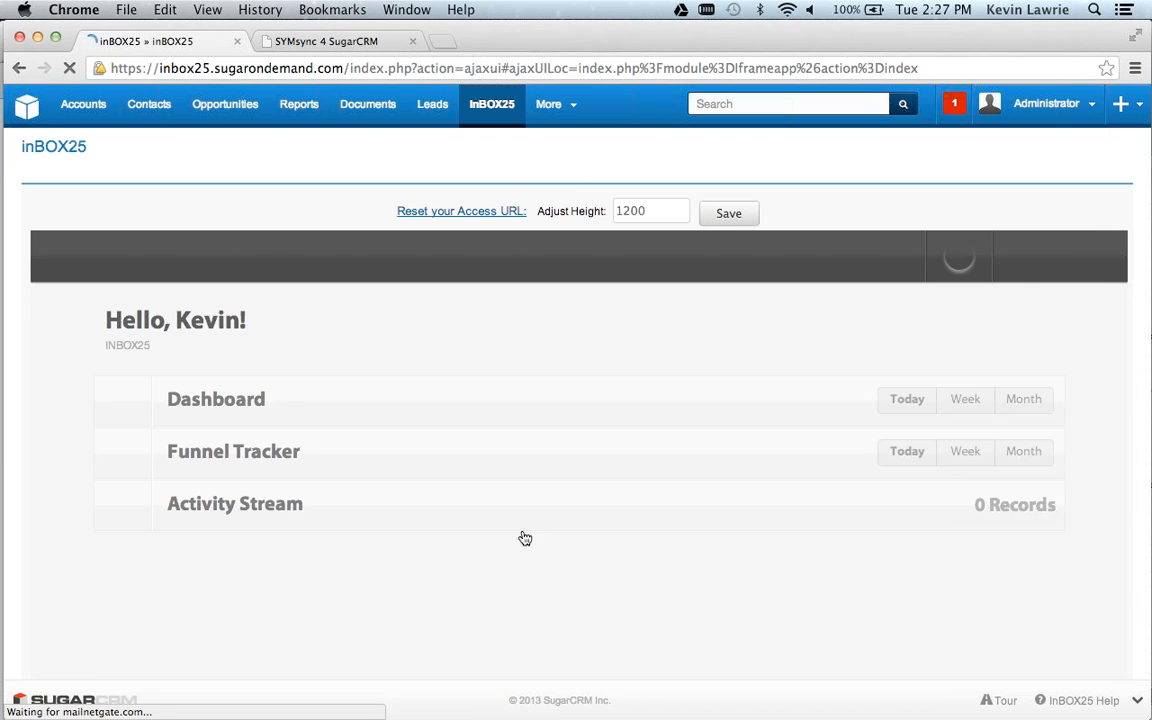
pyautogui.moveTo(1018, 268)
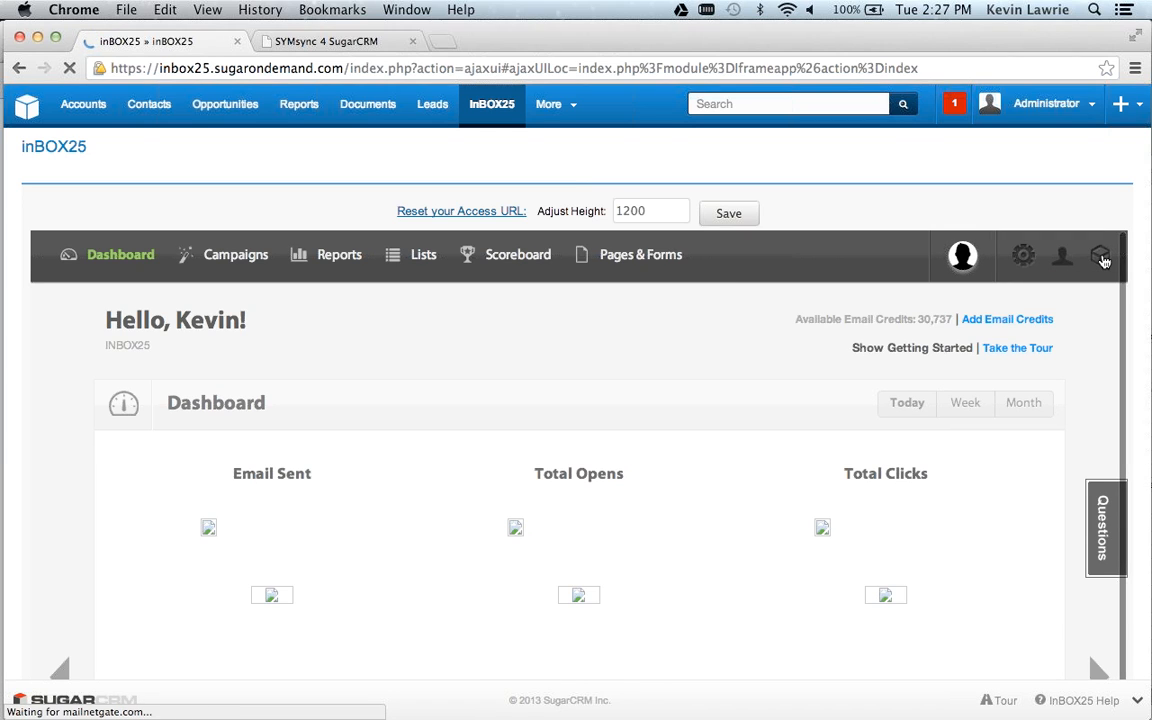
pyautogui.click(1103, 261)
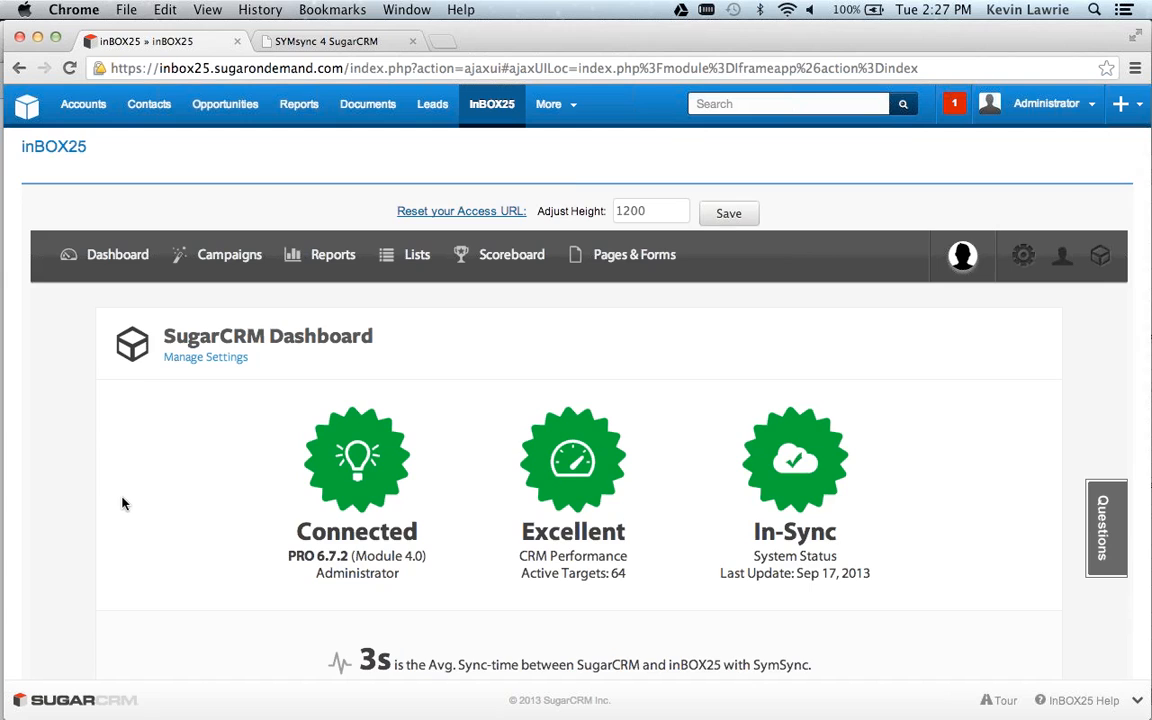
pyautogui.scroll(-5, 122, 500)
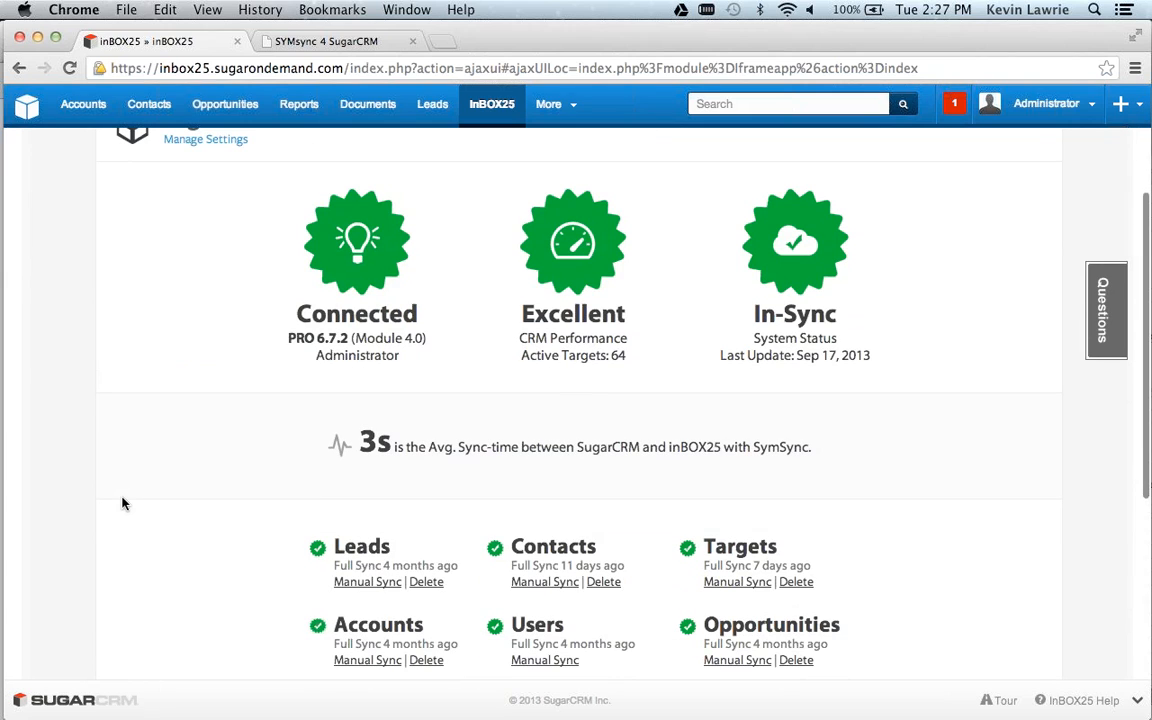
pyautogui.scroll(-2, 122, 503)
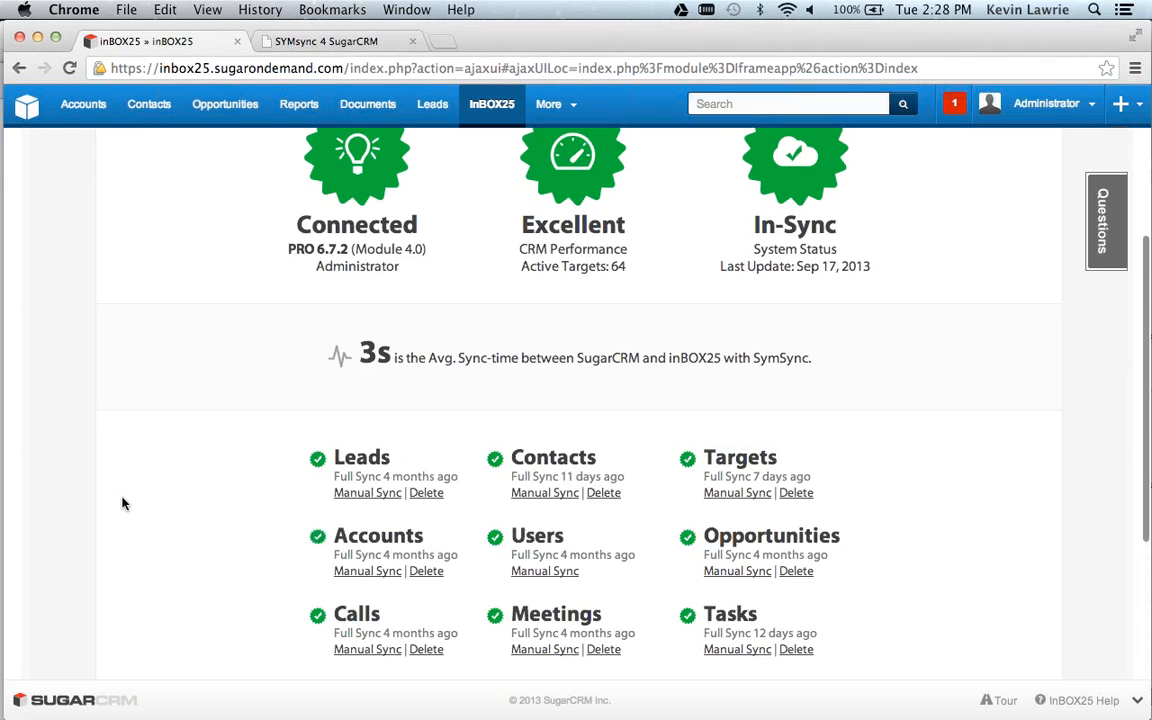
pyautogui.scroll(5, 122, 503)
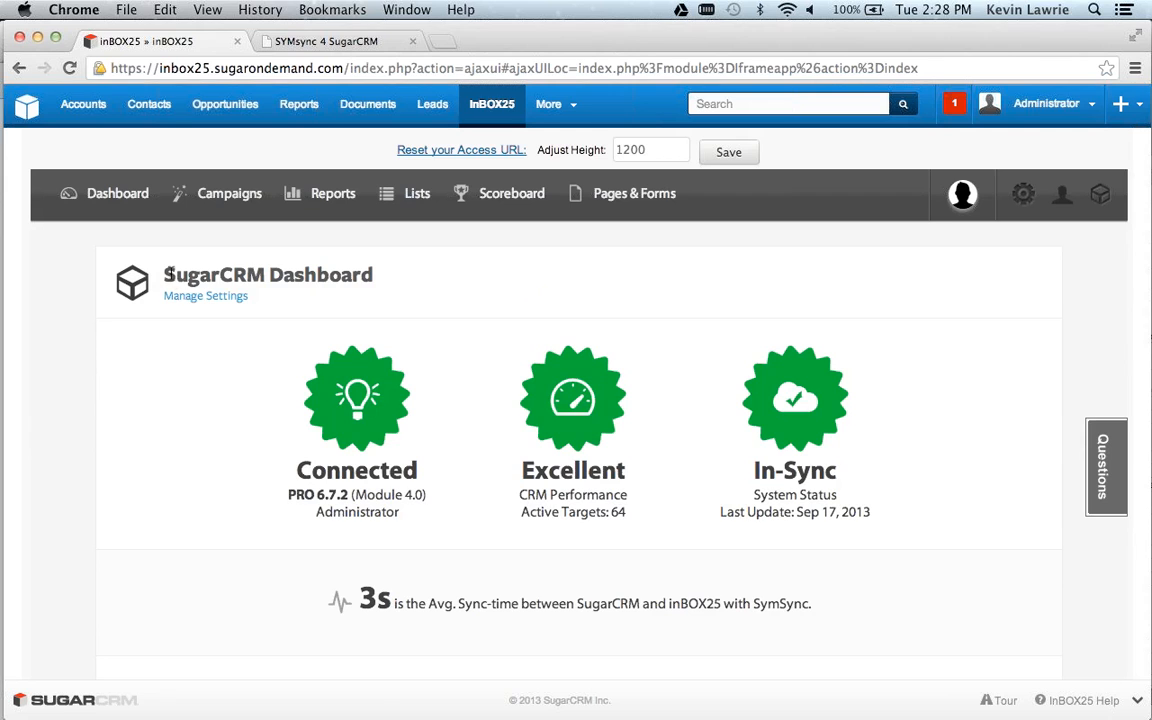
# Start a new contact and enter the contact's first and last name, with the suffix IV in capitals.
pyautogui.moveTo(150, 104)
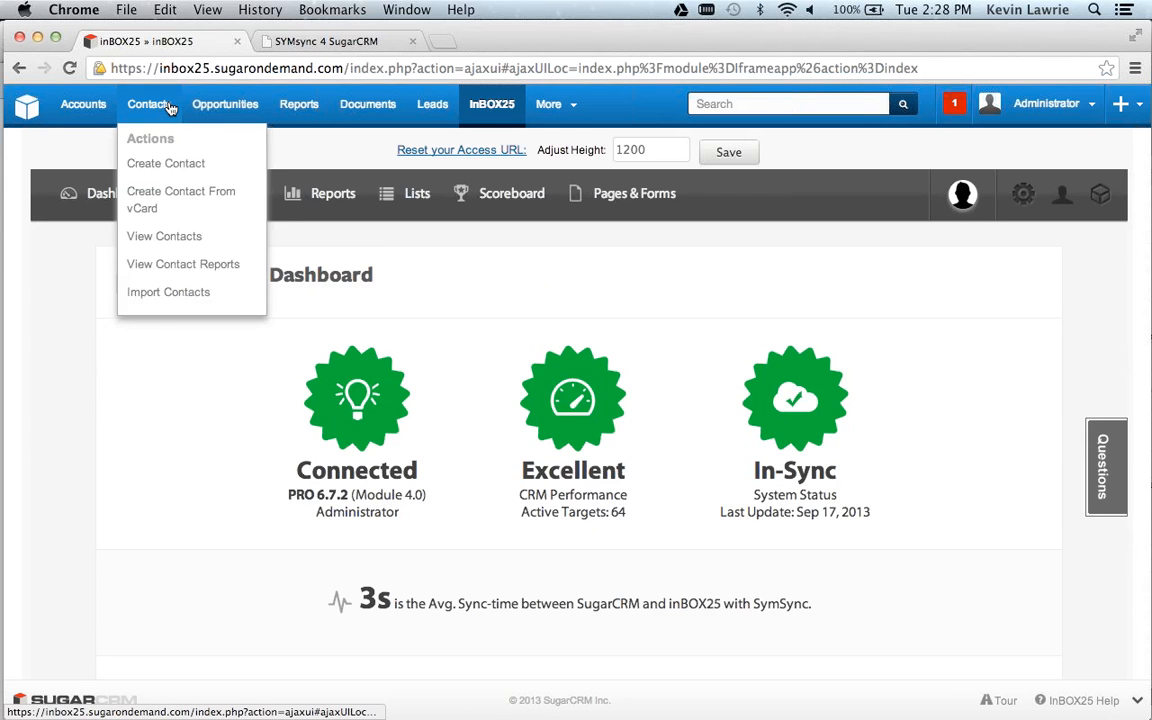
pyautogui.click(157, 162)
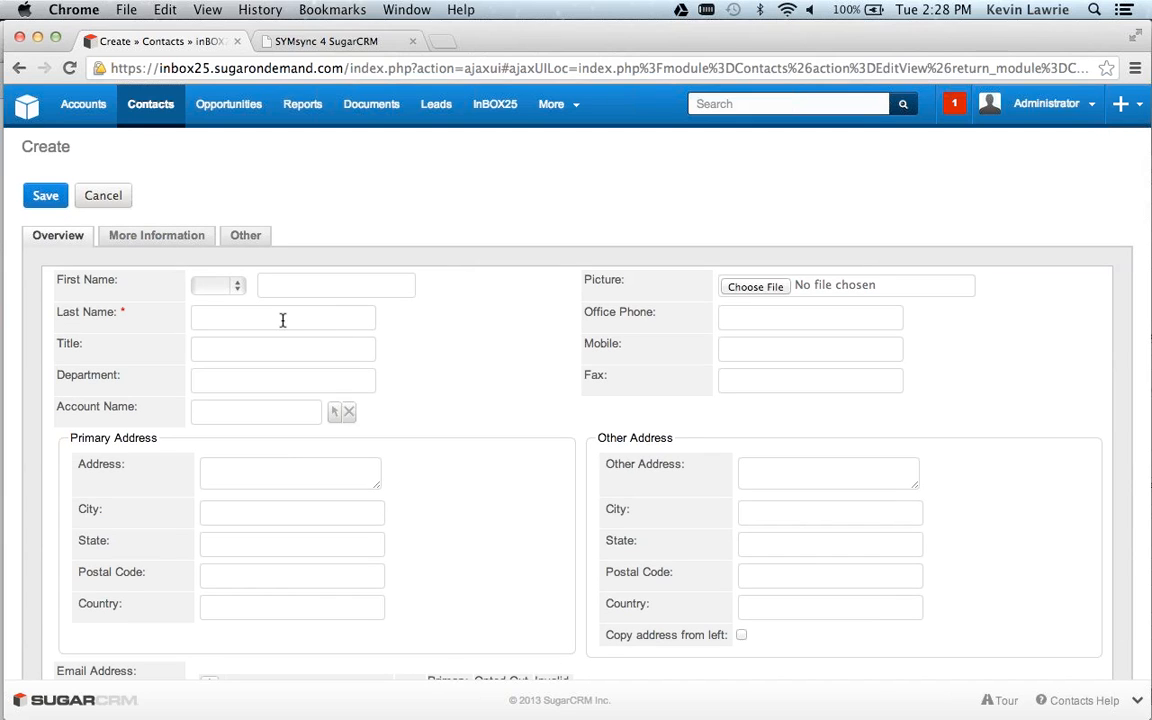
pyautogui.click(283, 320)
pyautogui.write('Doe Iv')
pyautogui.click(368, 275)
pyautogui.write('John')
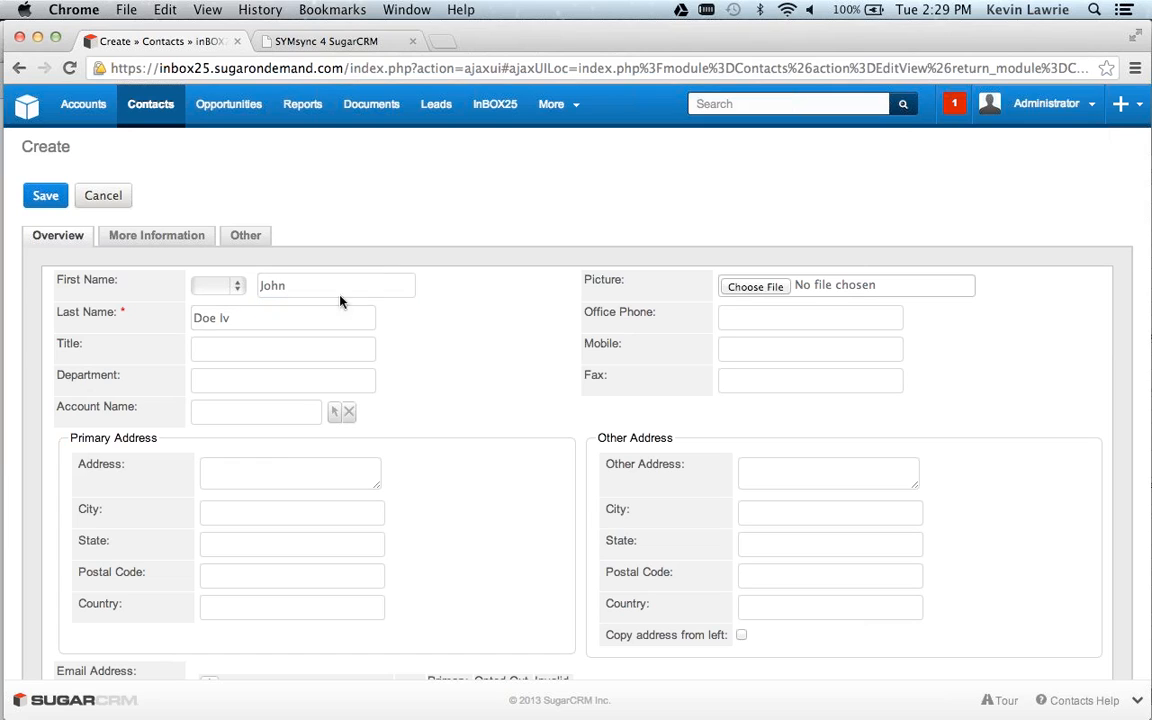
pyautogui.click(222, 320)
pyautogui.press('Delete')
pyautogui.write('V')
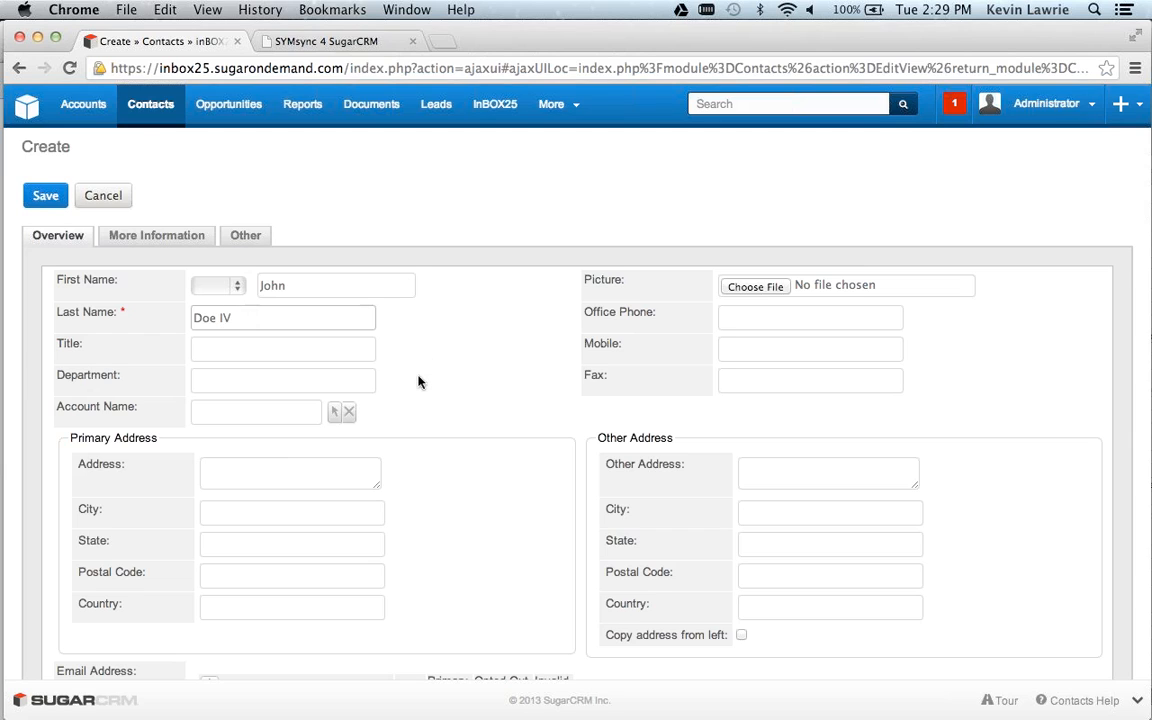
# Fill in the new contact's primary email address.
pyautogui.scroll(-5, 419, 380)
pyautogui.click(274, 479)
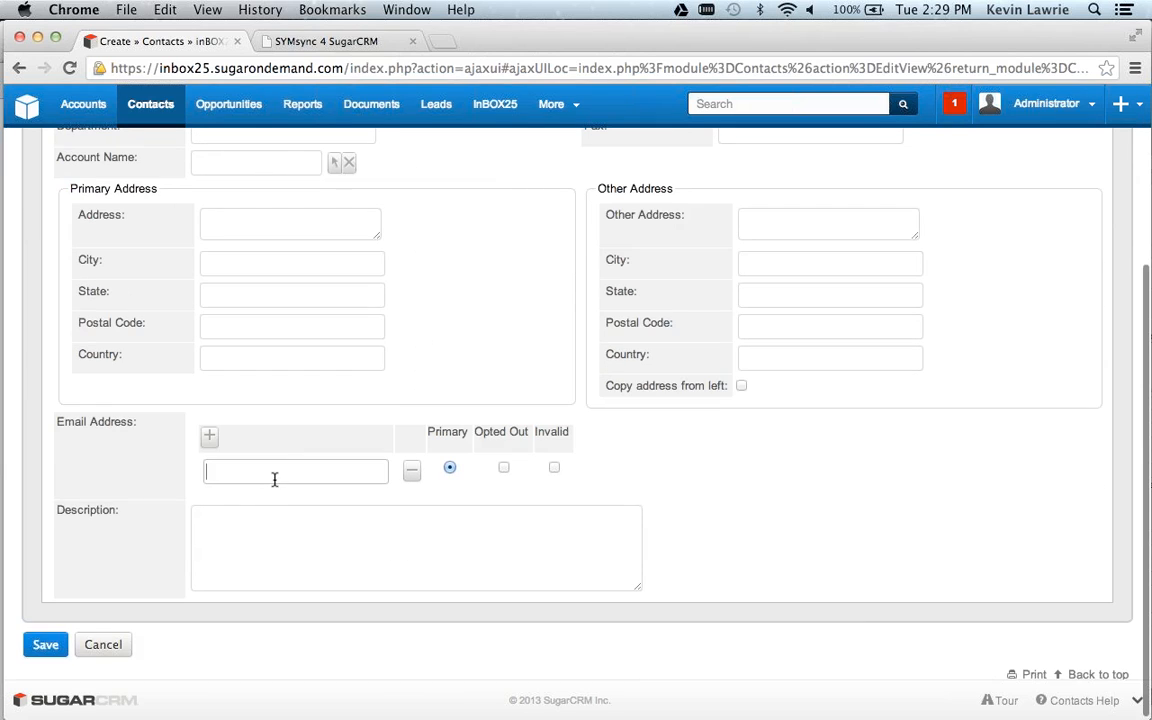
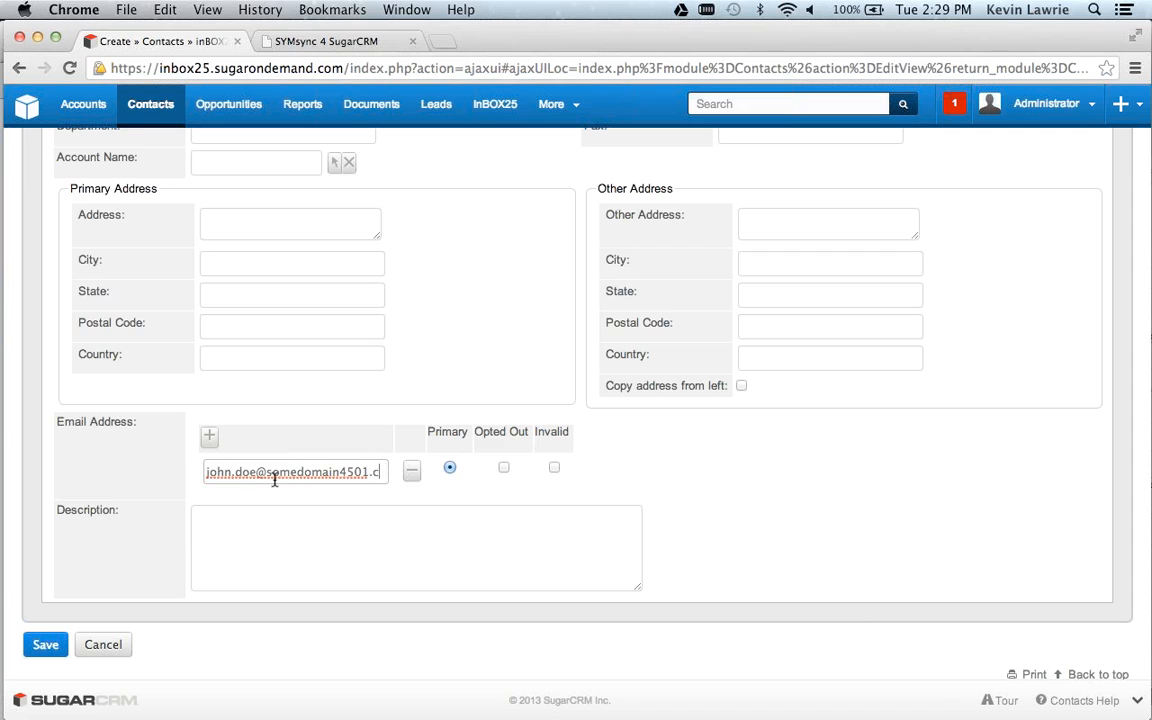
pyautogui.click(680, 502)
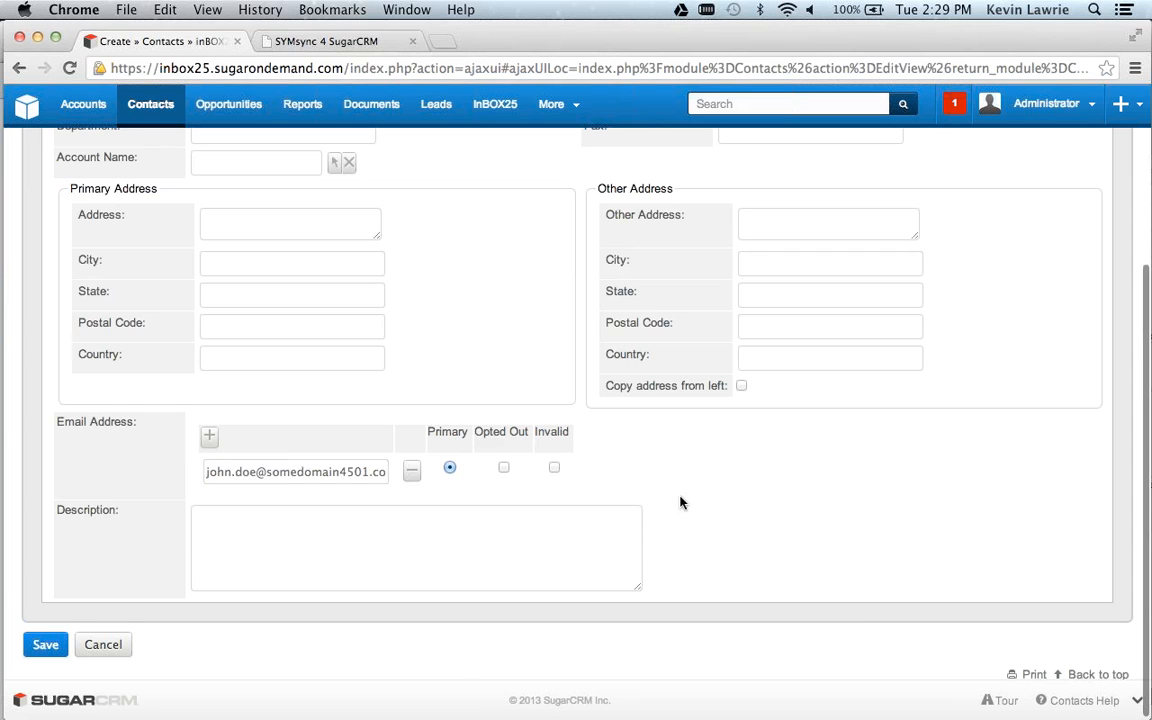
# Save the new contact and check its INBOX25 Timeline on the record page.
pyautogui.scroll(5, 680, 502)
pyautogui.scroll(-4, 680, 502)
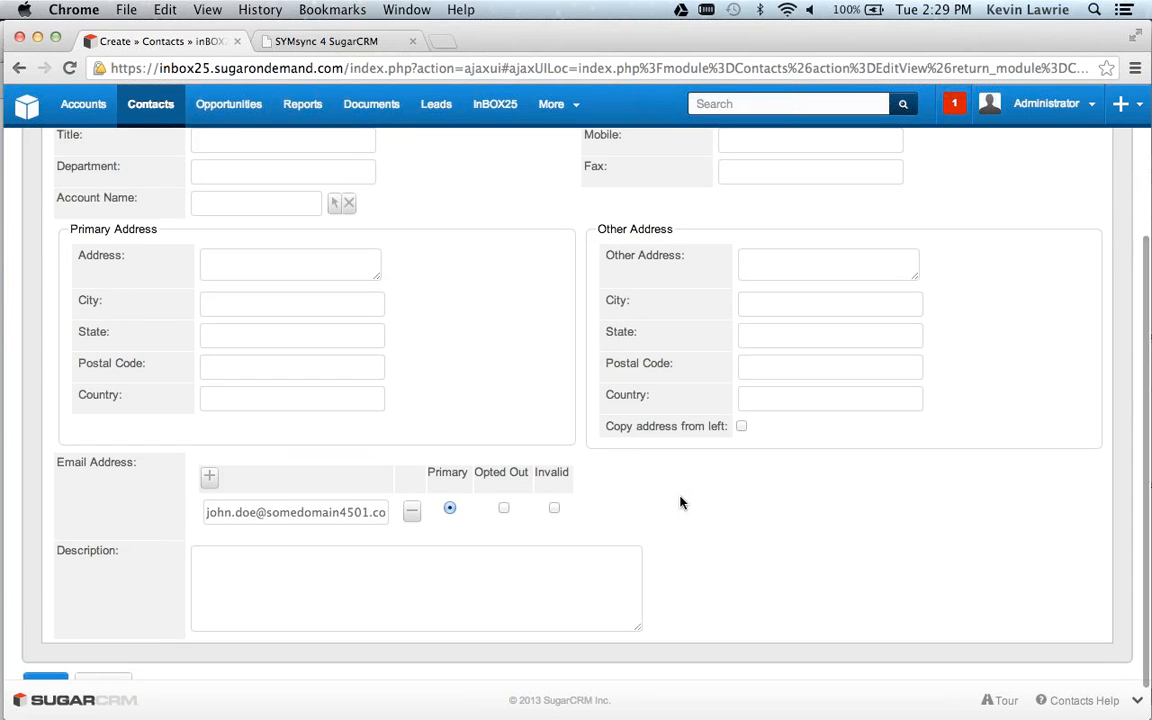
pyautogui.scroll(4, 512, 381)
pyautogui.scroll(-5, 512, 381)
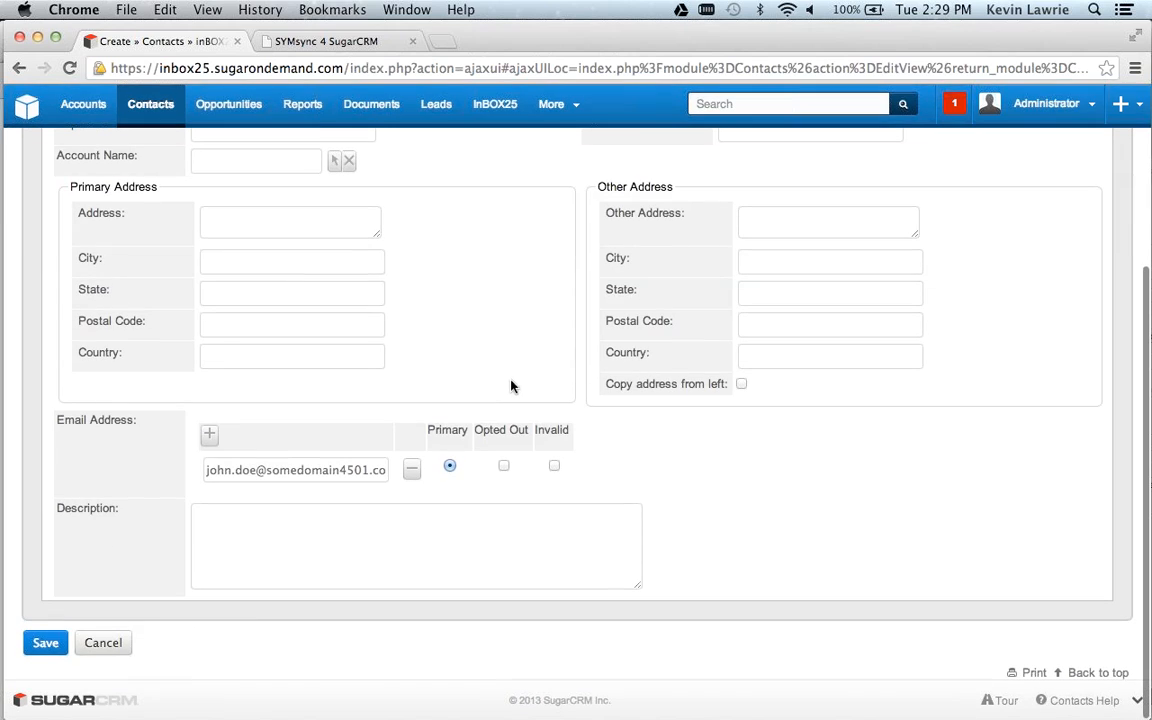
pyautogui.click(44, 645)
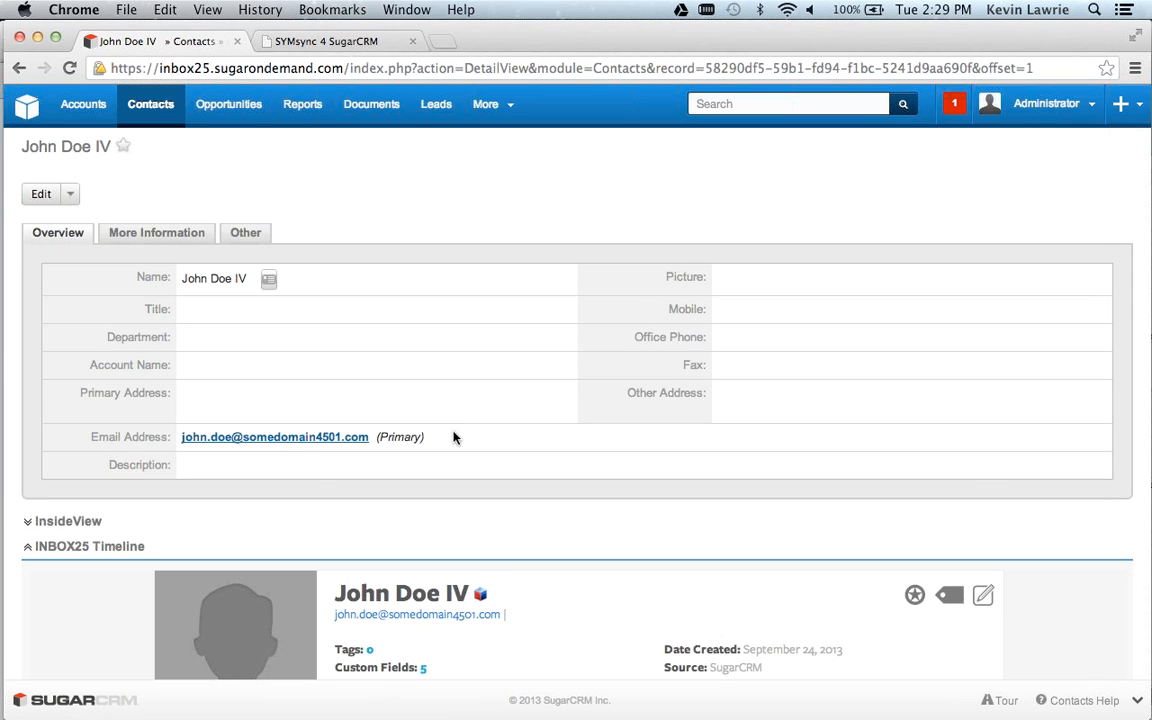
pyautogui.scroll(-3, 453, 437)
pyautogui.scroll(1, 453, 437)
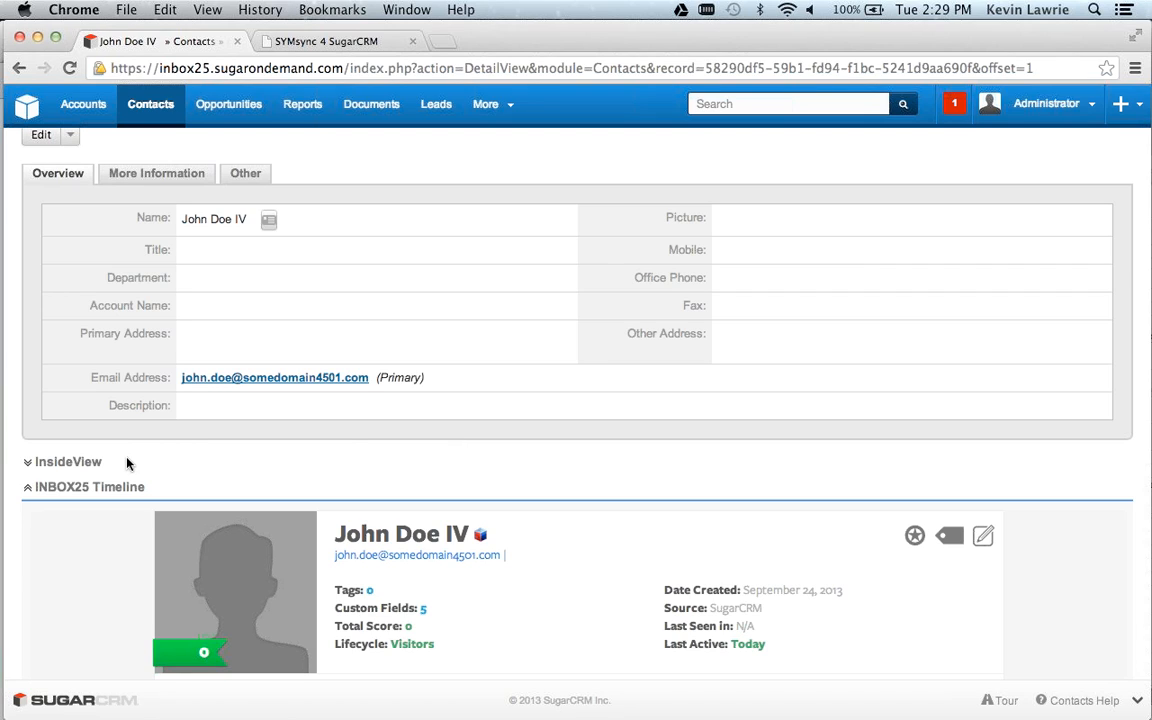
# Examine the new contact's INBOX25 Timeline, from the profile summary through the field modification entries recorded for September 24.
pyautogui.scroll(-5, 127, 462)
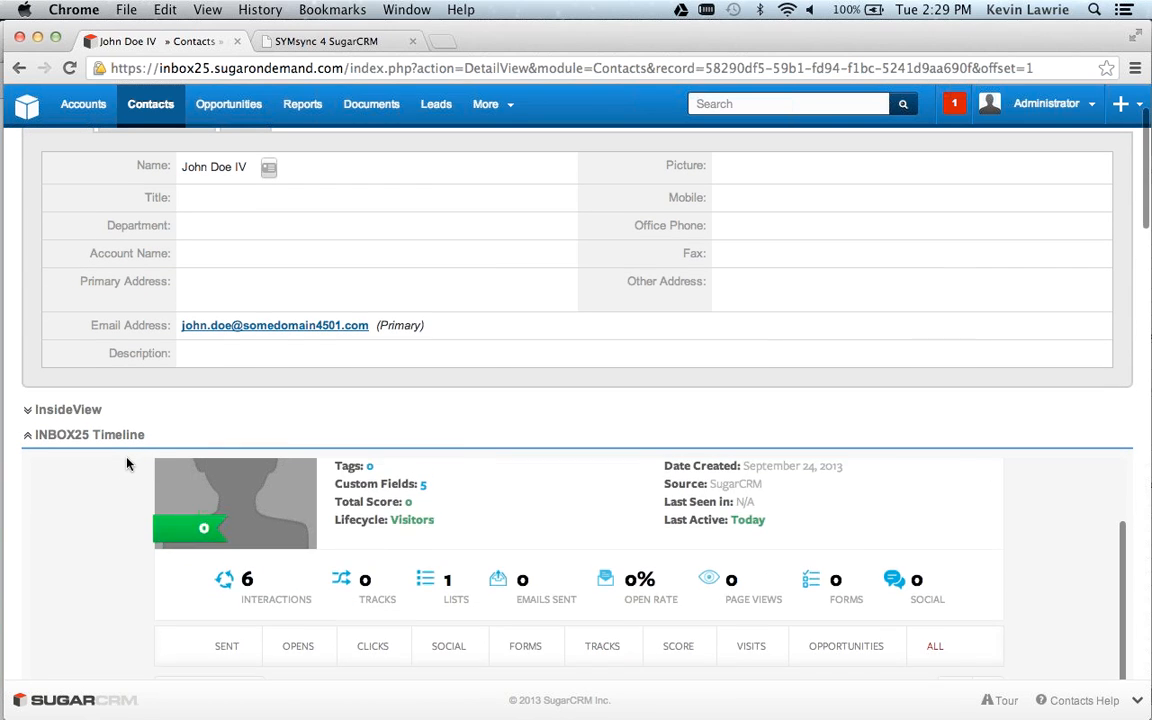
pyautogui.scroll(3, 127, 462)
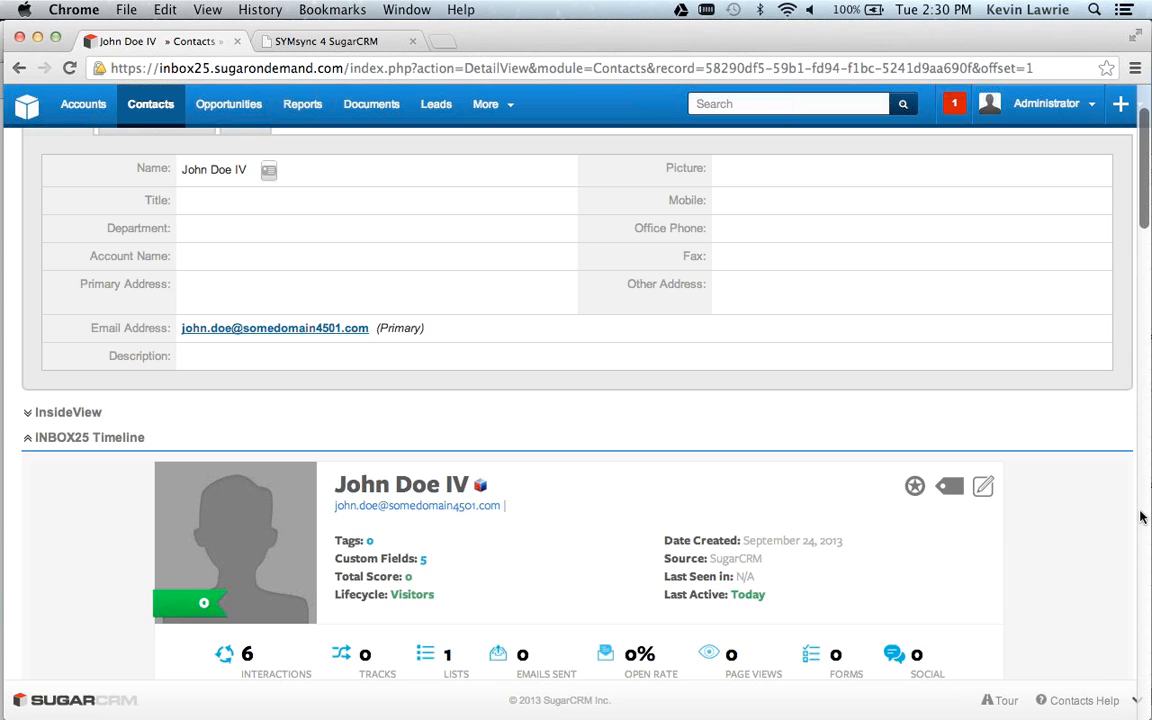
pyautogui.scroll(-5, 1140, 516)
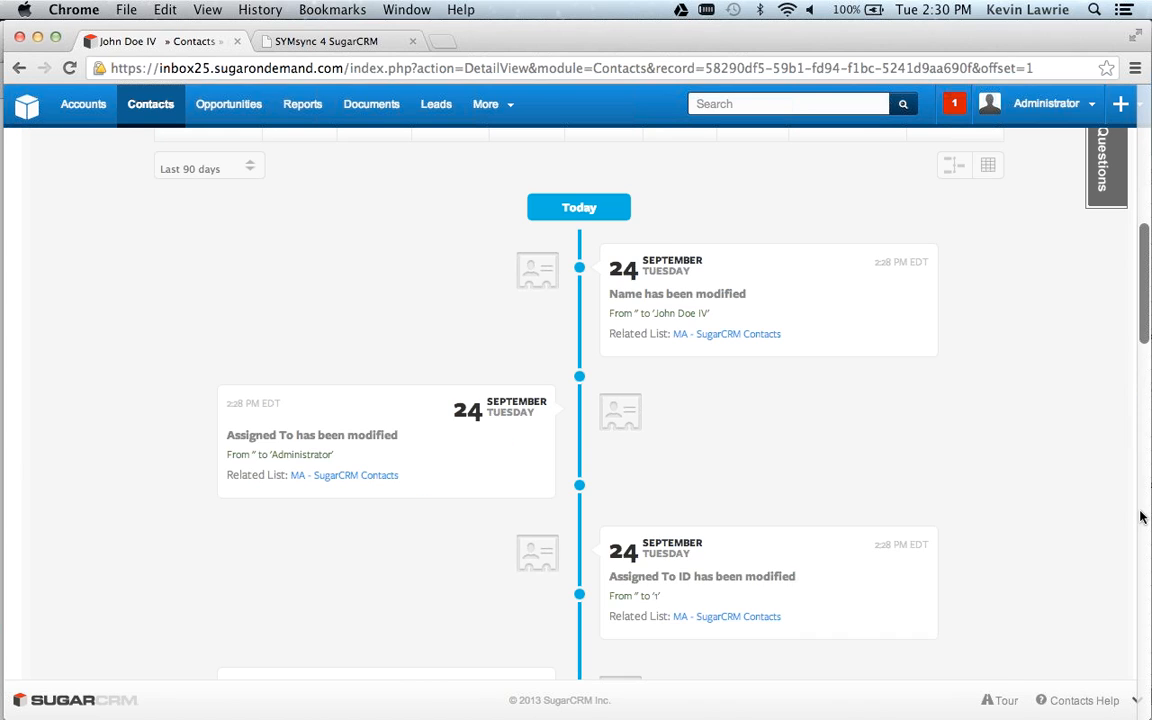
pyautogui.scroll(-3, 1147, 347)
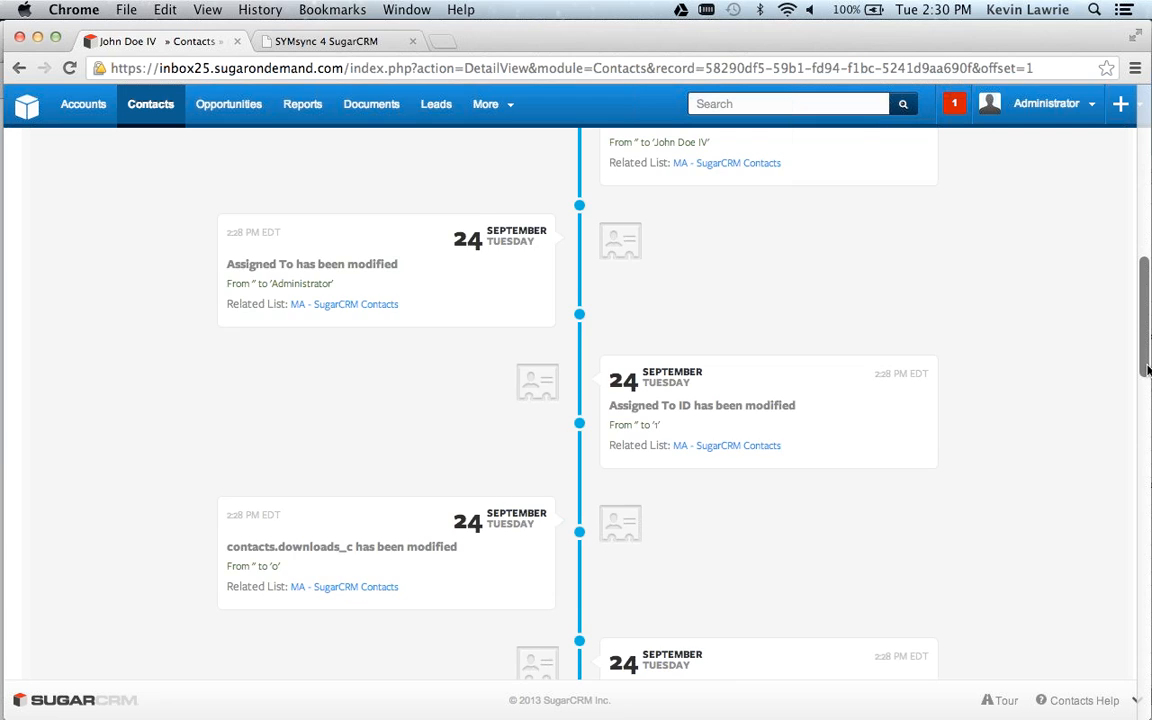
pyautogui.moveTo(1147, 368); pyautogui.dragTo(1147, 408)
pyautogui.scroll(-2, 1016, 411)
pyautogui.scroll(-4, 1016, 409)
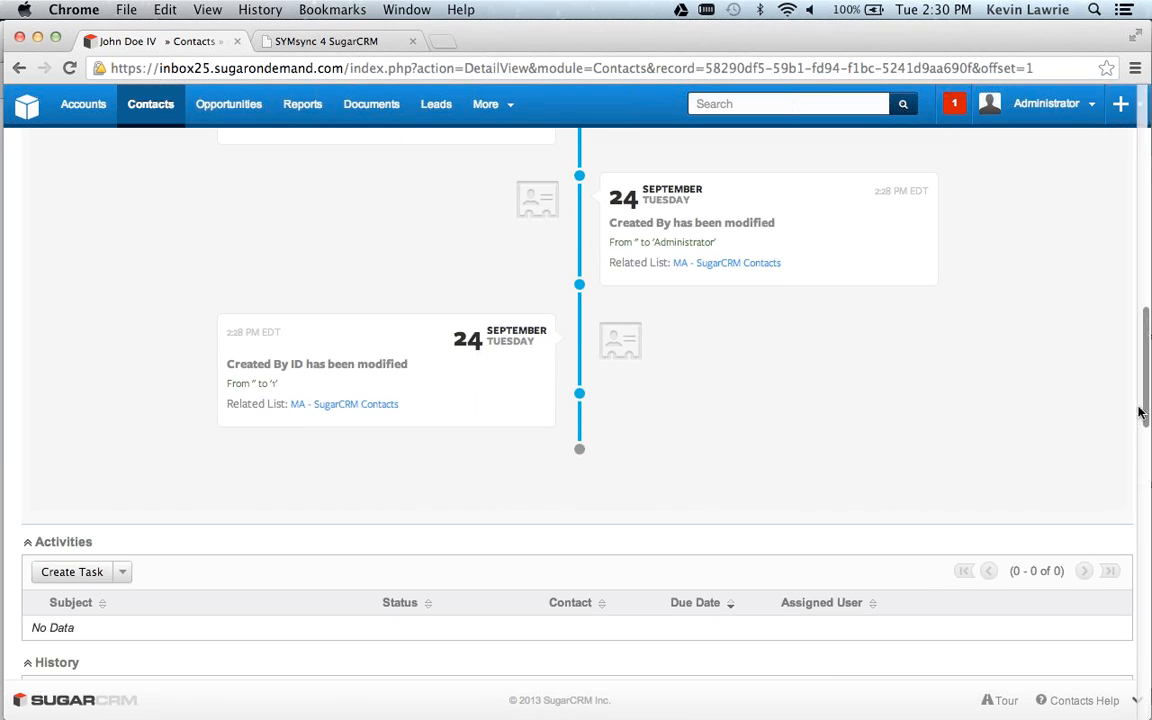
pyautogui.moveTo(1143, 411); pyautogui.dragTo(1143, 399)
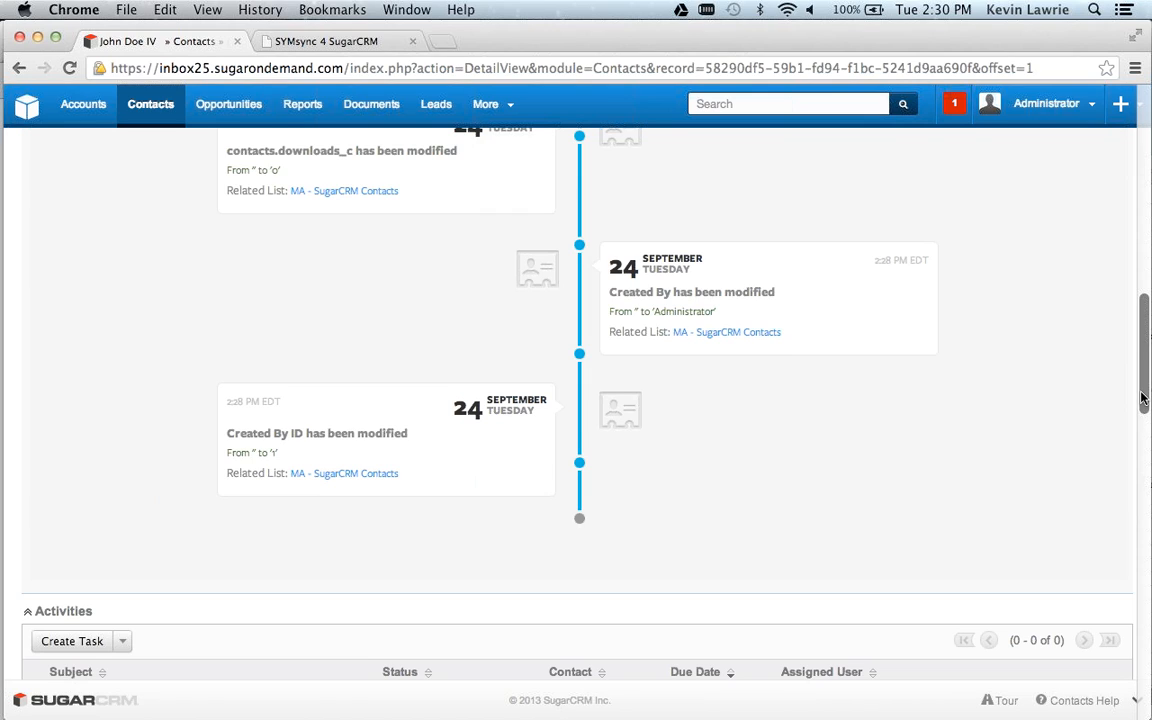
pyautogui.scroll(5, 1030, 359)
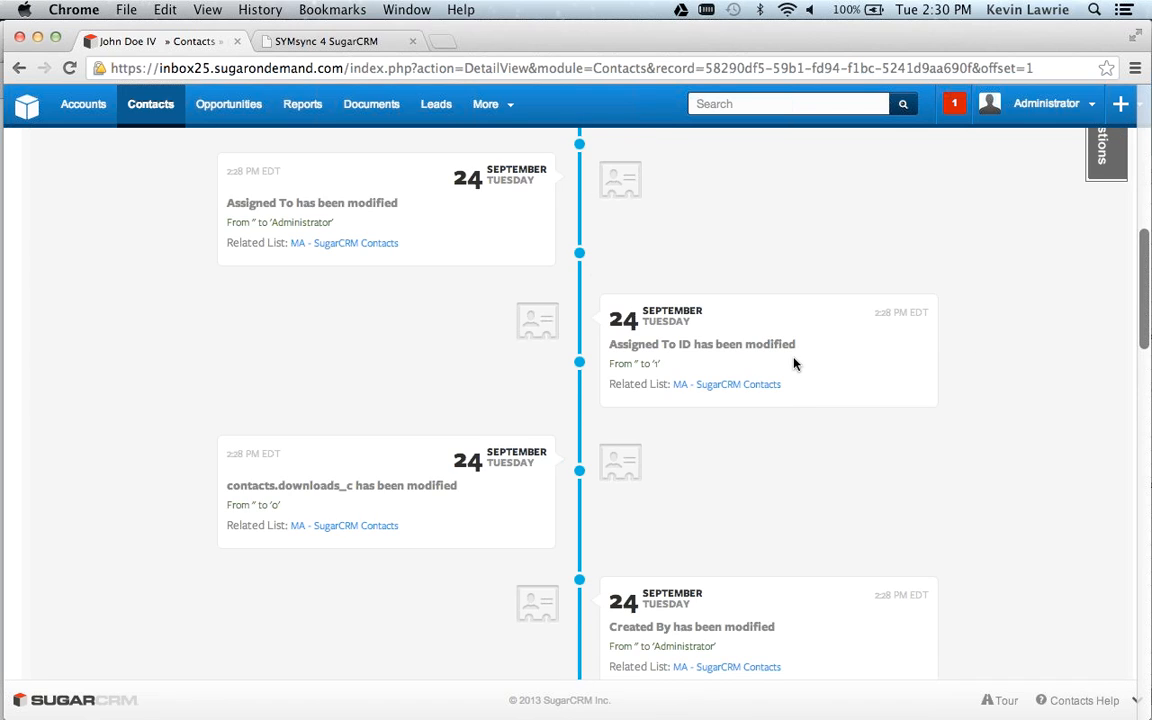
pyautogui.scroll(5, 794, 364)
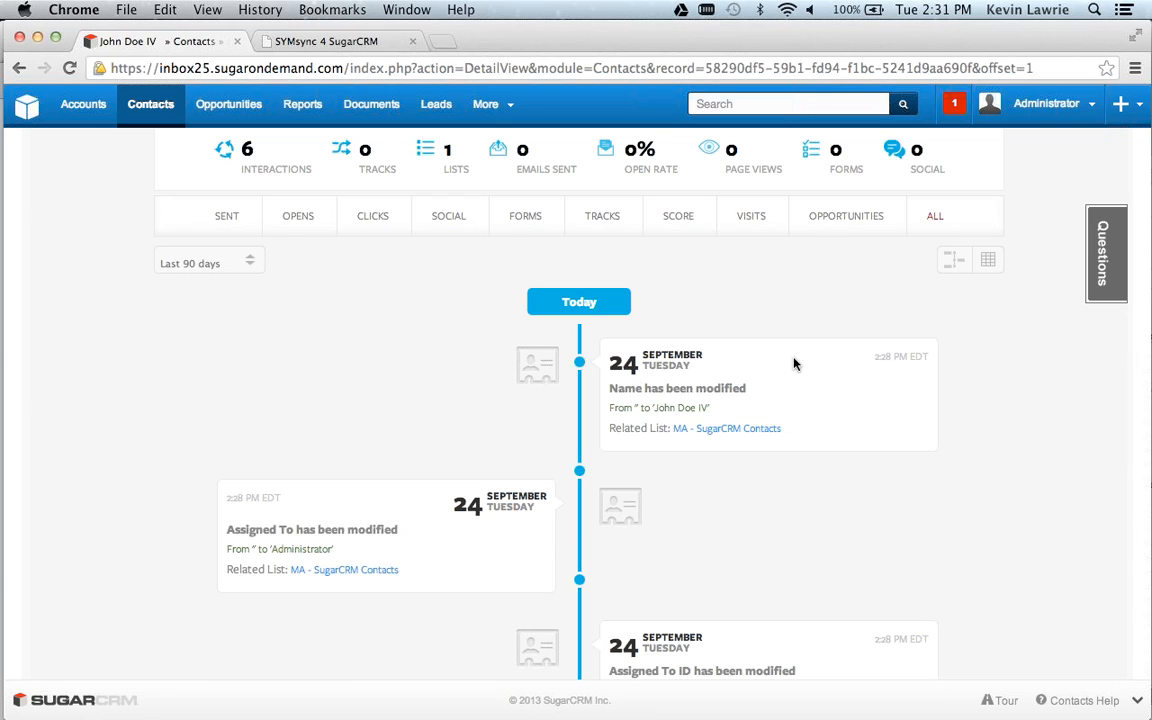
# Switch to the SYMsync 4 SugarCRM landing page and enter the test visitor's first and last name, with the suffix IV.
pyautogui.click(355, 42)
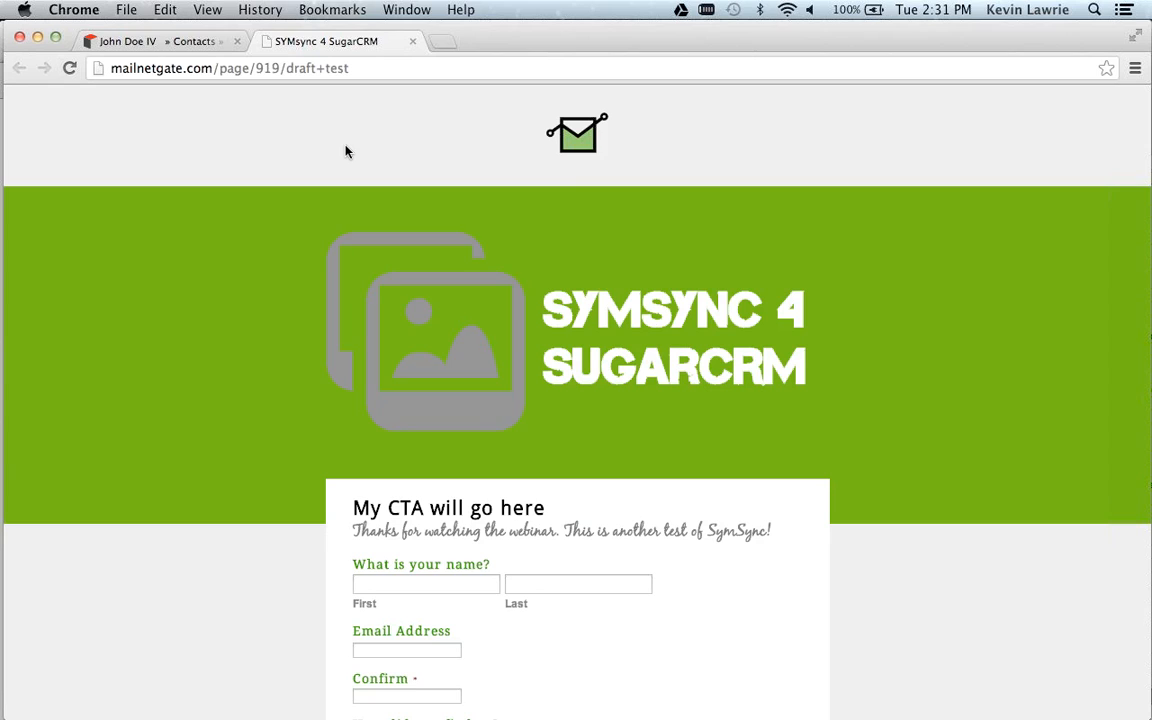
pyautogui.scroll(-3, 210, 387)
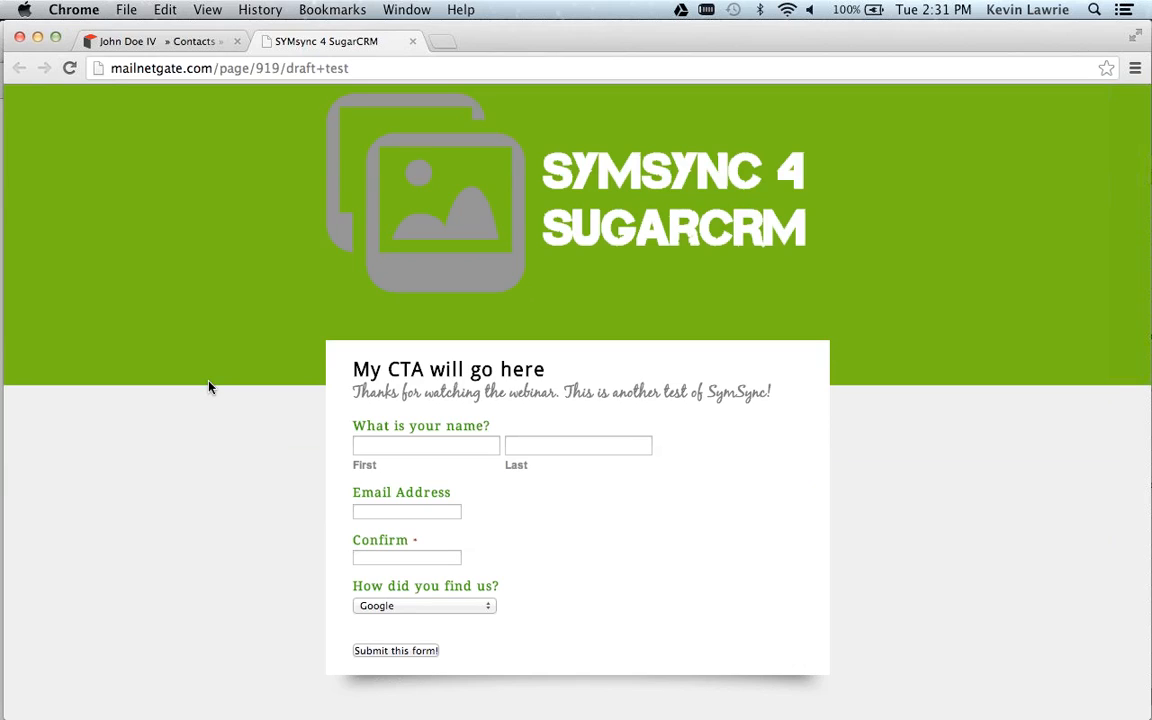
pyautogui.click(445, 445)
pyautogui.write('Al')
pyautogui.press('Tab')
pyautogui.write('PAcino IV')
# Enter the visitor's email address, copy it into the confirmation field and submit the landing page form.
pyautogui.press('Tab')
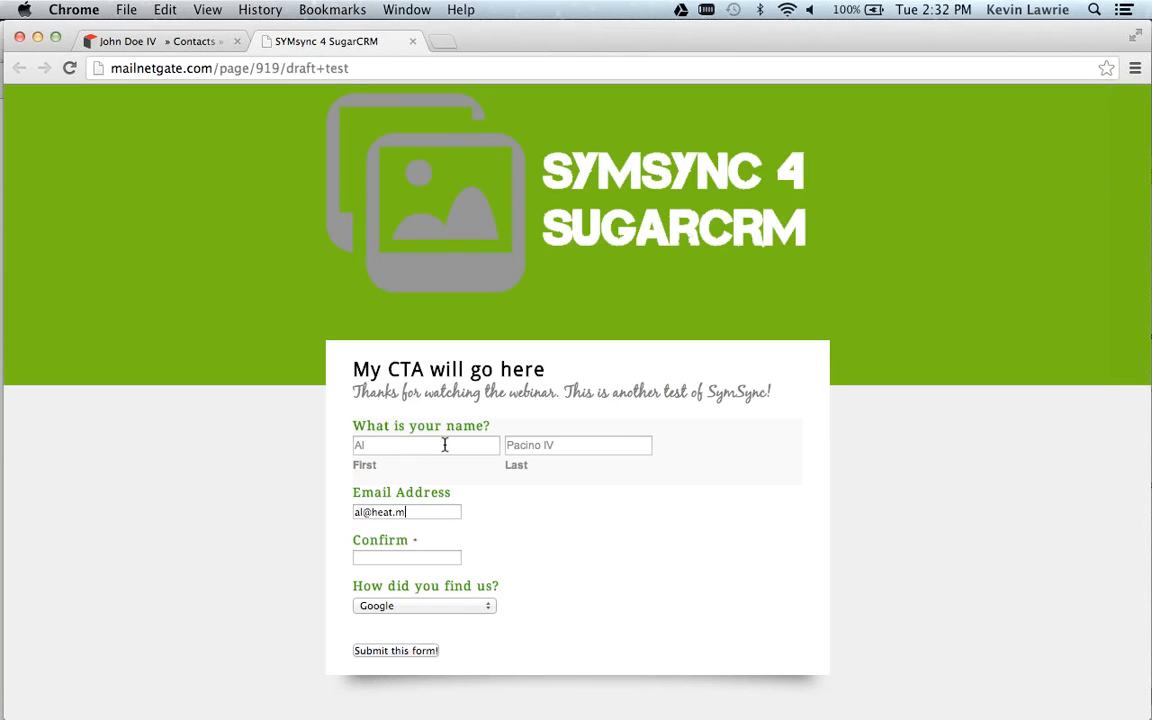
pyautogui.press('Tab')
pyautogui.click(401, 514)
pyautogui.press('BackSpace')
pyautogui.press('super+a')
pyautogui.press('super+c')
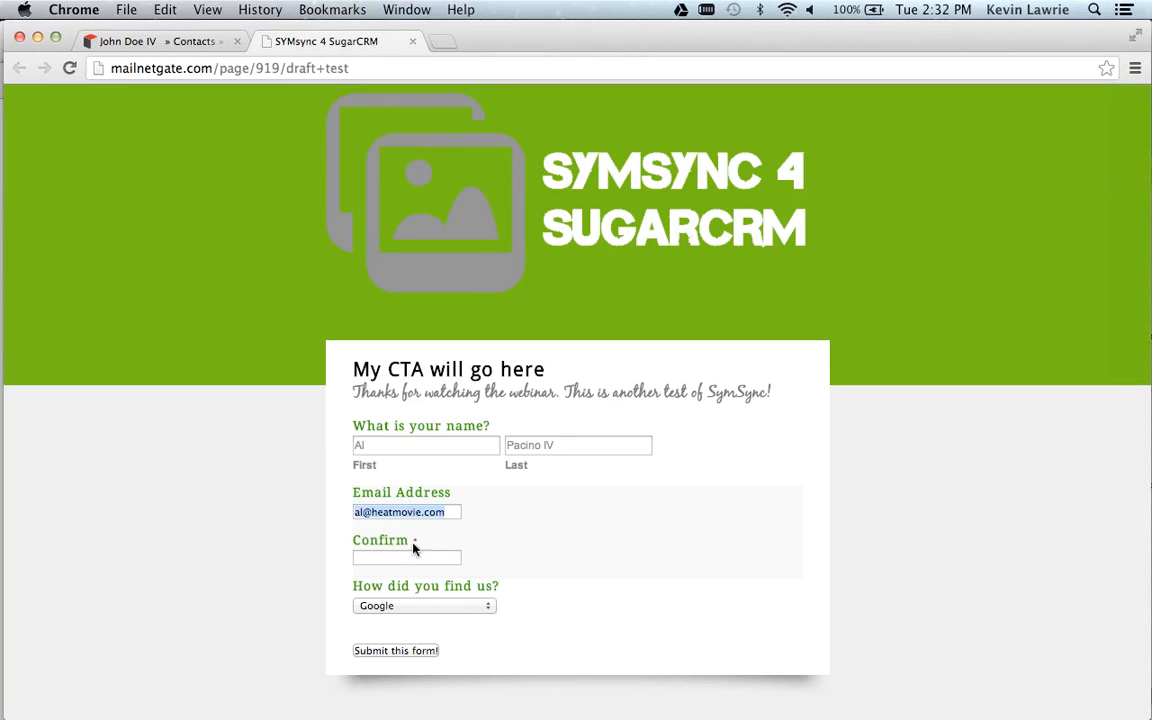
pyautogui.click(413, 557)
pyautogui.press('super+v')
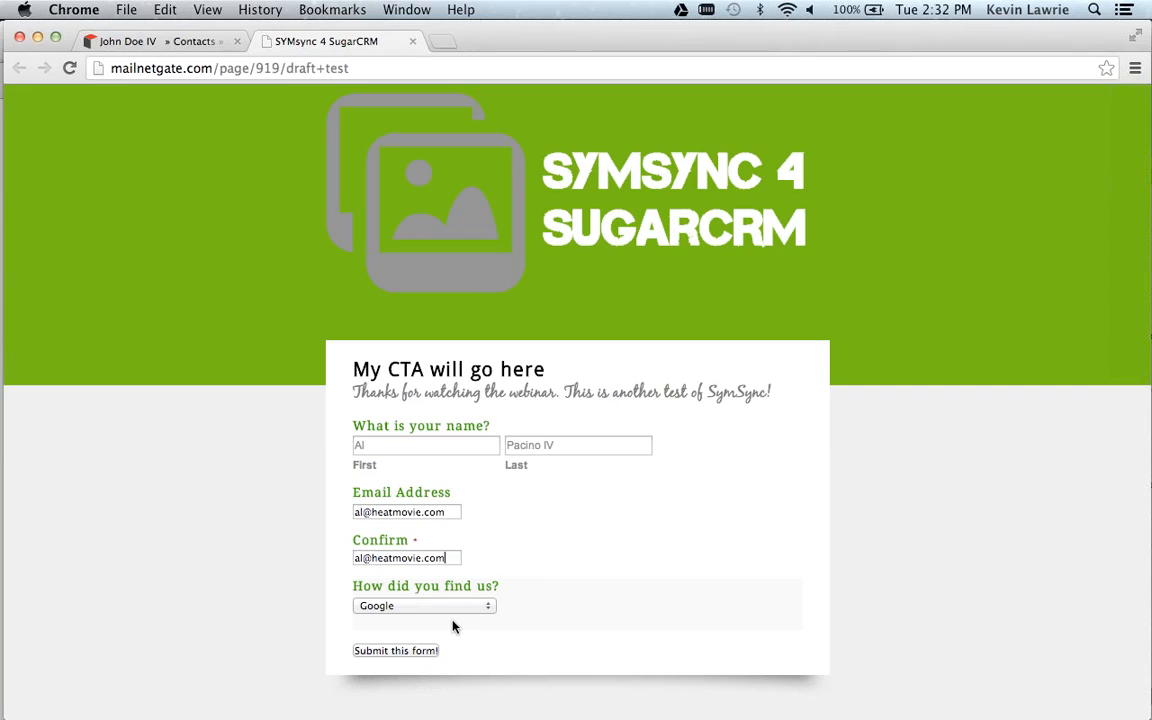
pyautogui.click(386, 651)
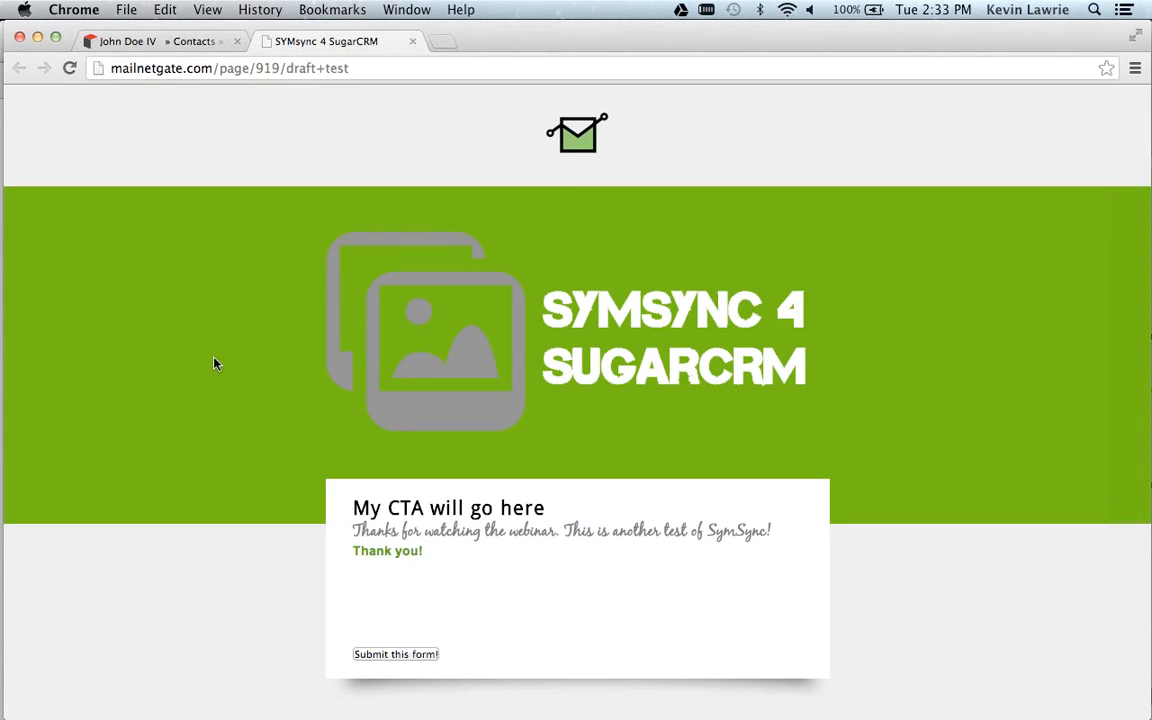
# Return to SugarCRM, open the contact submitted through the form from the contacts list and review its INBOX25 Timeline.
pyautogui.click(140, 40)
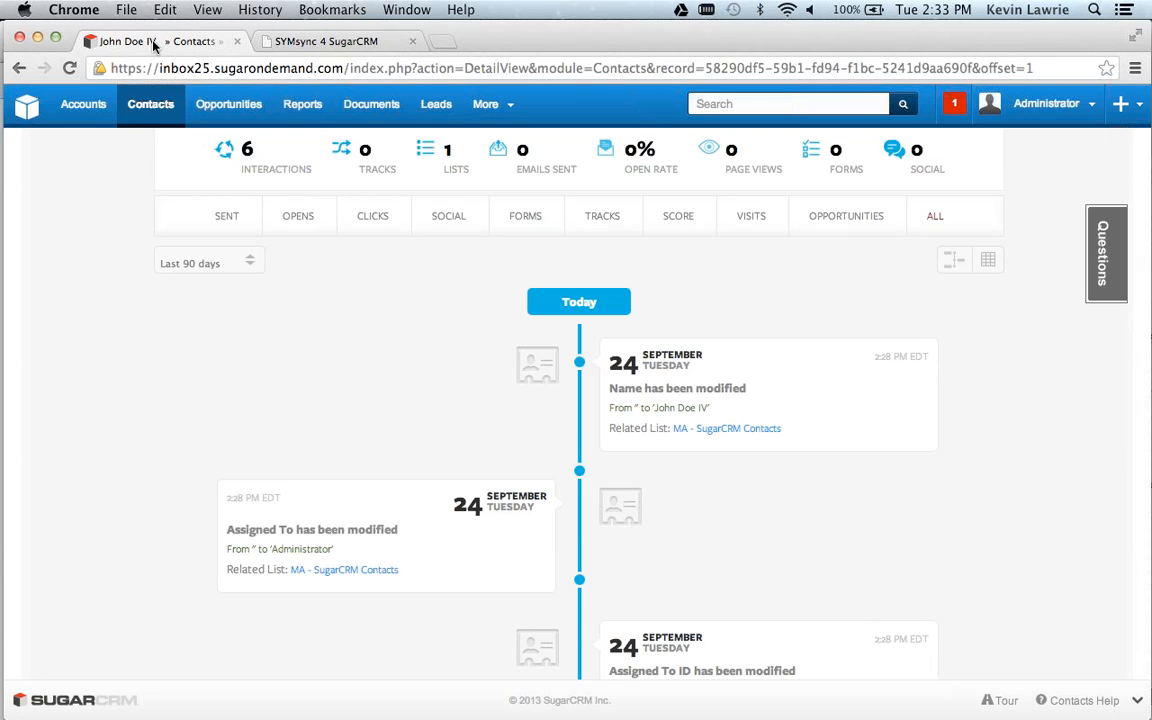
pyautogui.click(152, 104)
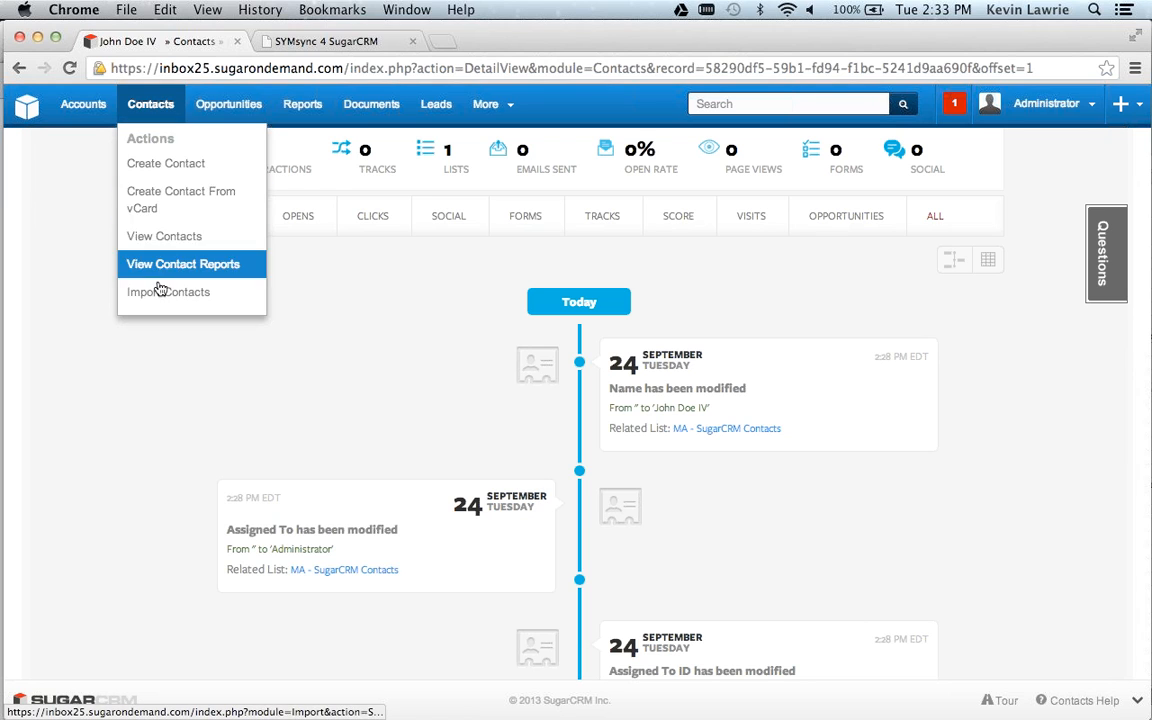
pyautogui.click(164, 236)
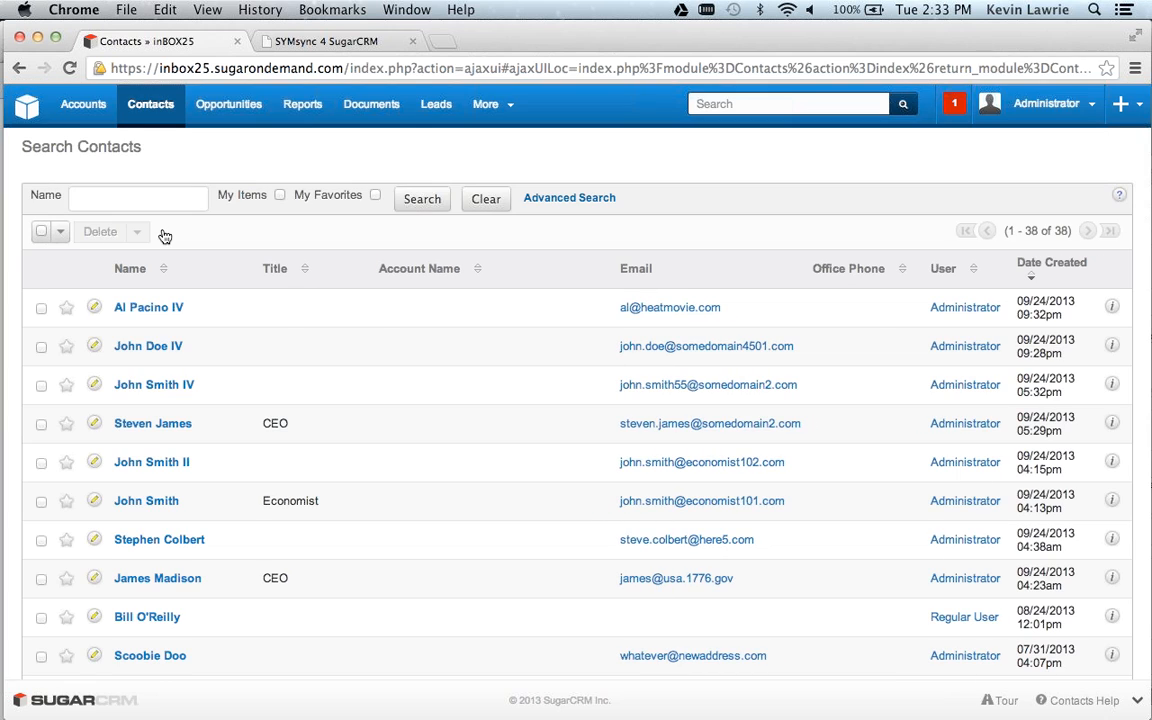
pyautogui.click(164, 313)
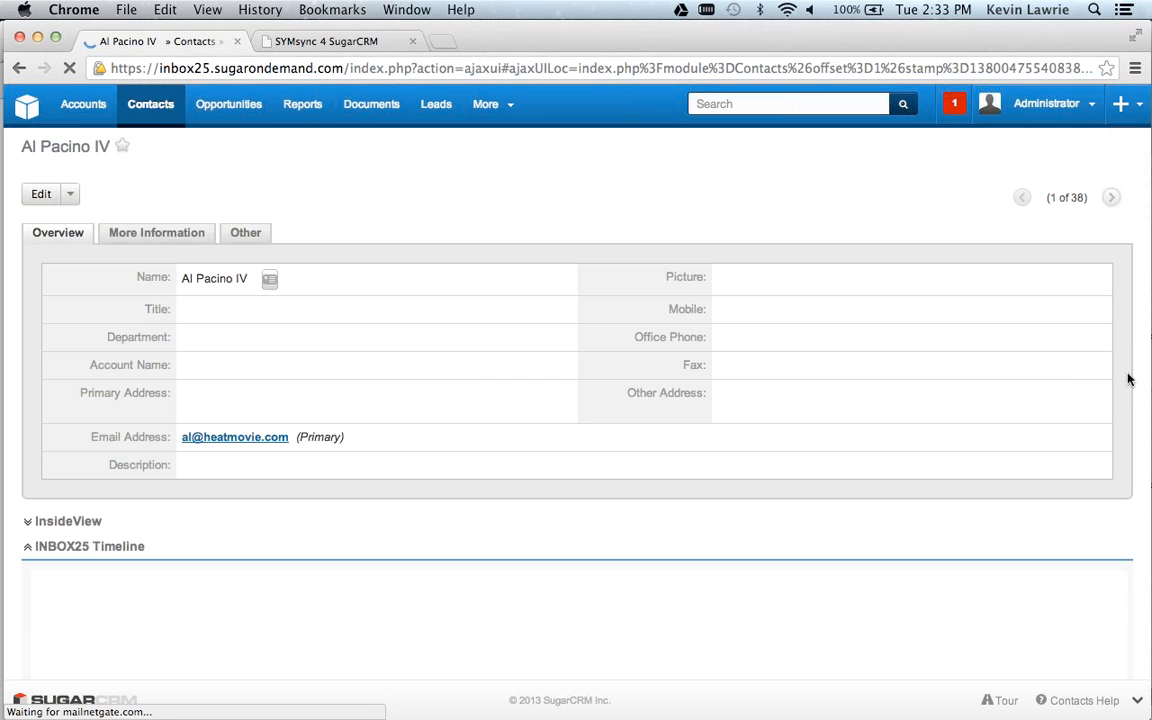
pyautogui.scroll(-5, 1124, 429)
pyautogui.scroll(-5, 1124, 429)
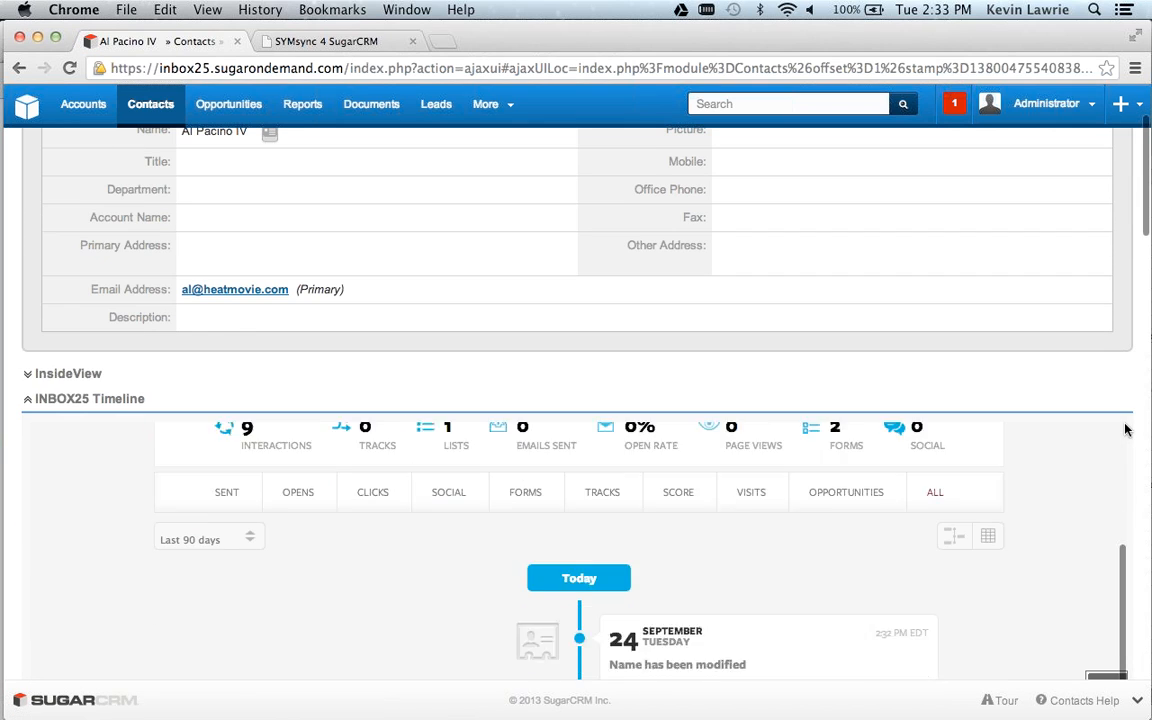
pyautogui.scroll(-1, 1092, 493)
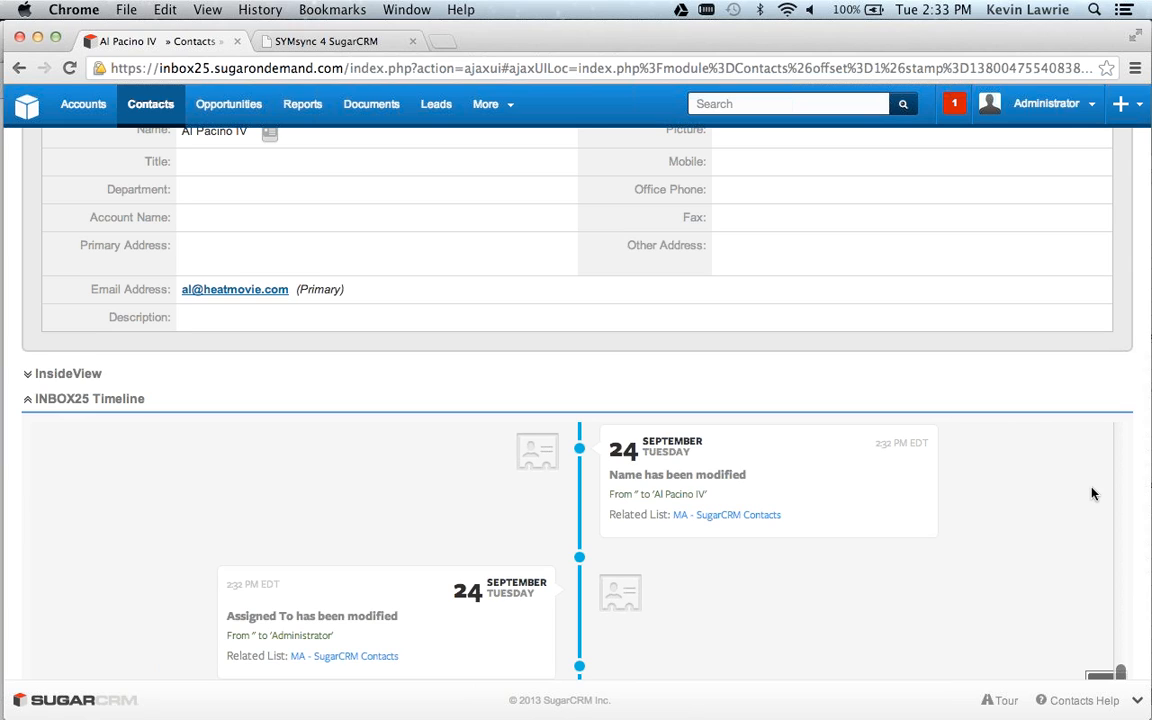
# Open the InBOX25 module and create a new campaign of the Automated Campaign type.
pyautogui.click(507, 117)
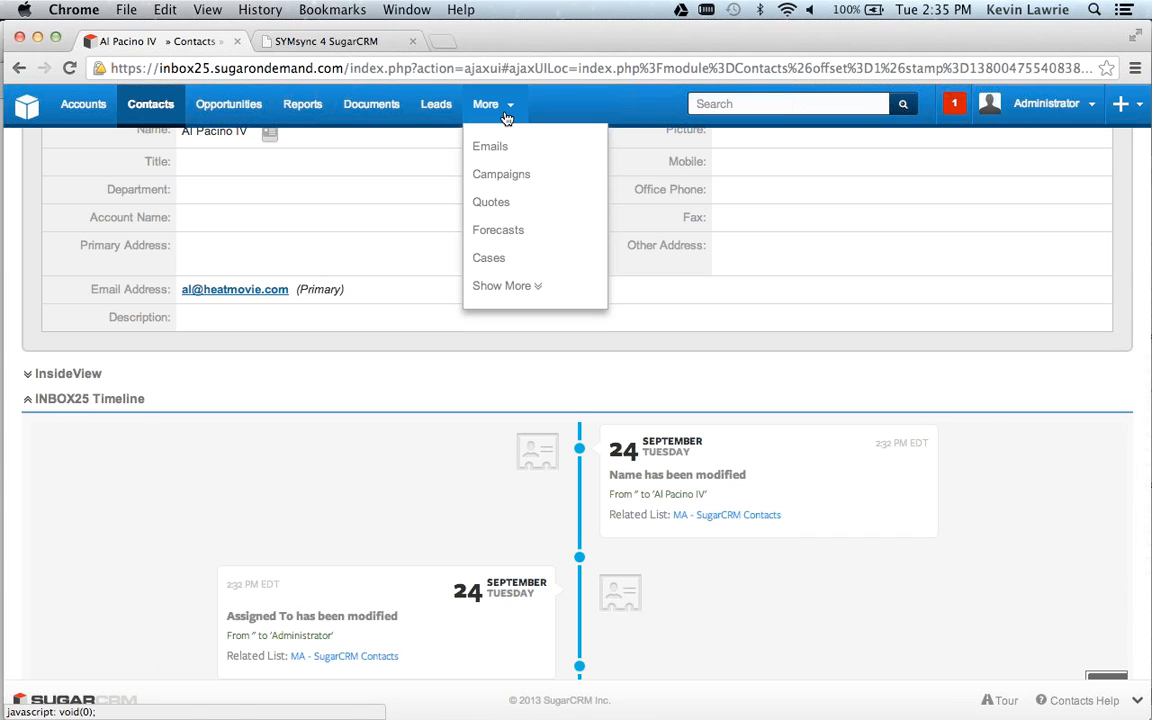
pyautogui.click(527, 286)
pyautogui.moveTo(527, 287)
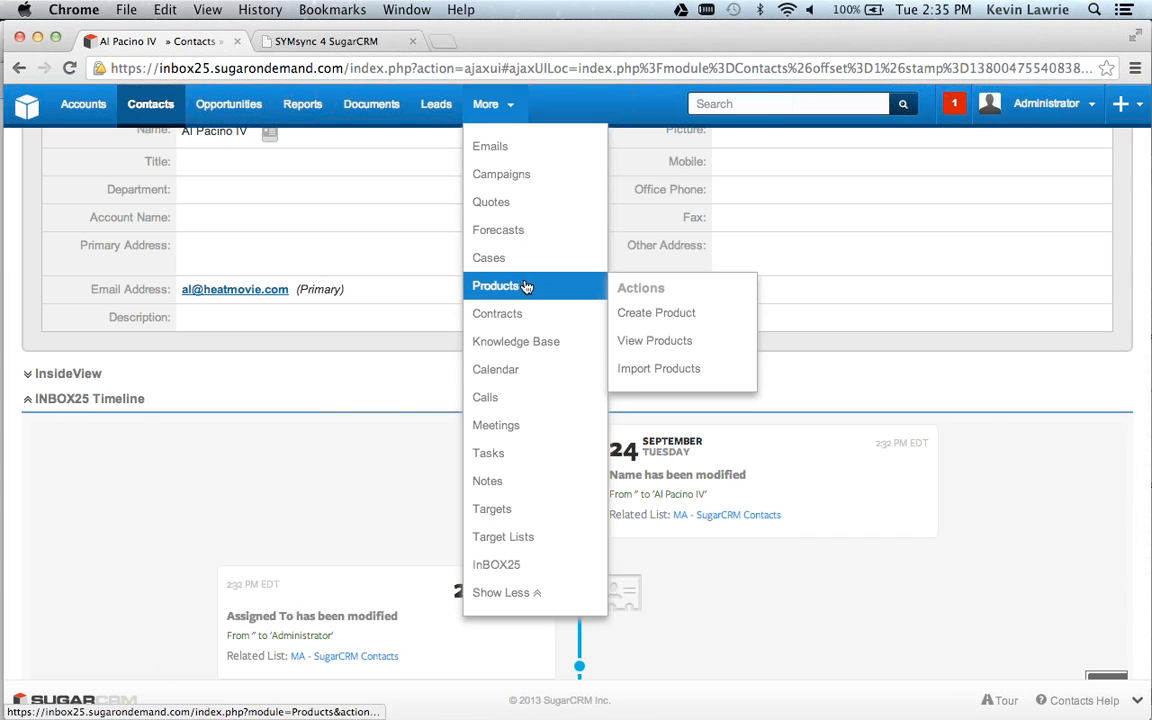
pyautogui.click(508, 567)
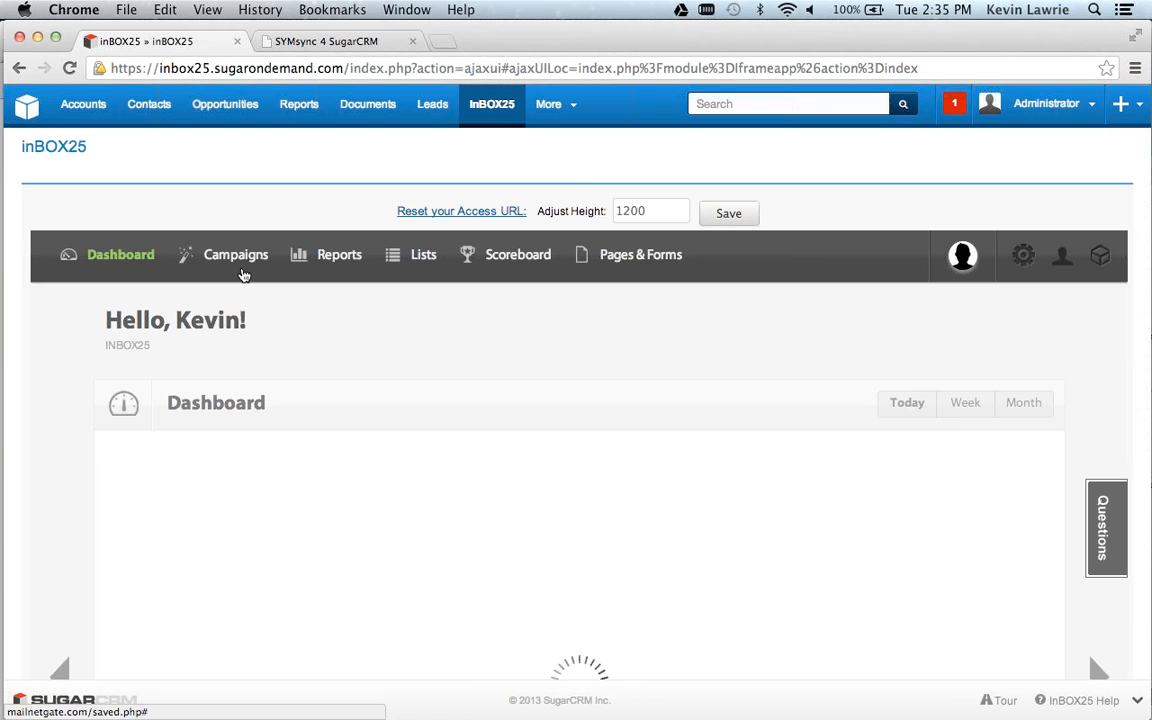
pyautogui.moveTo(208, 268)
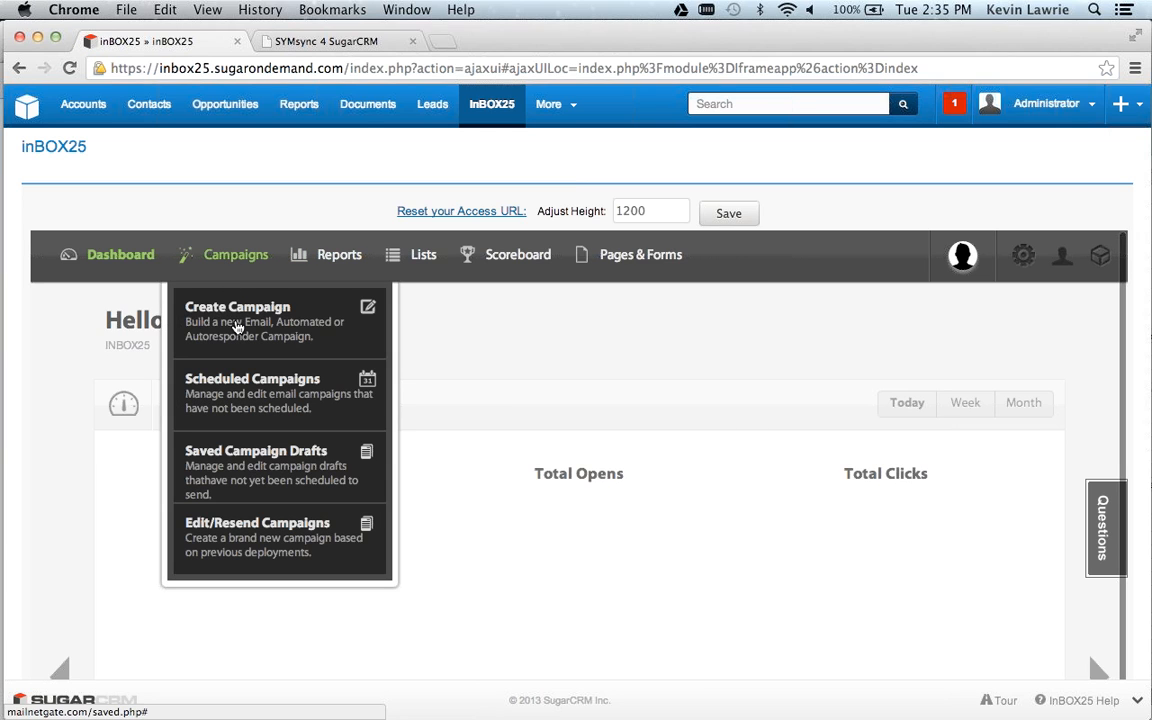
pyautogui.click(237, 327)
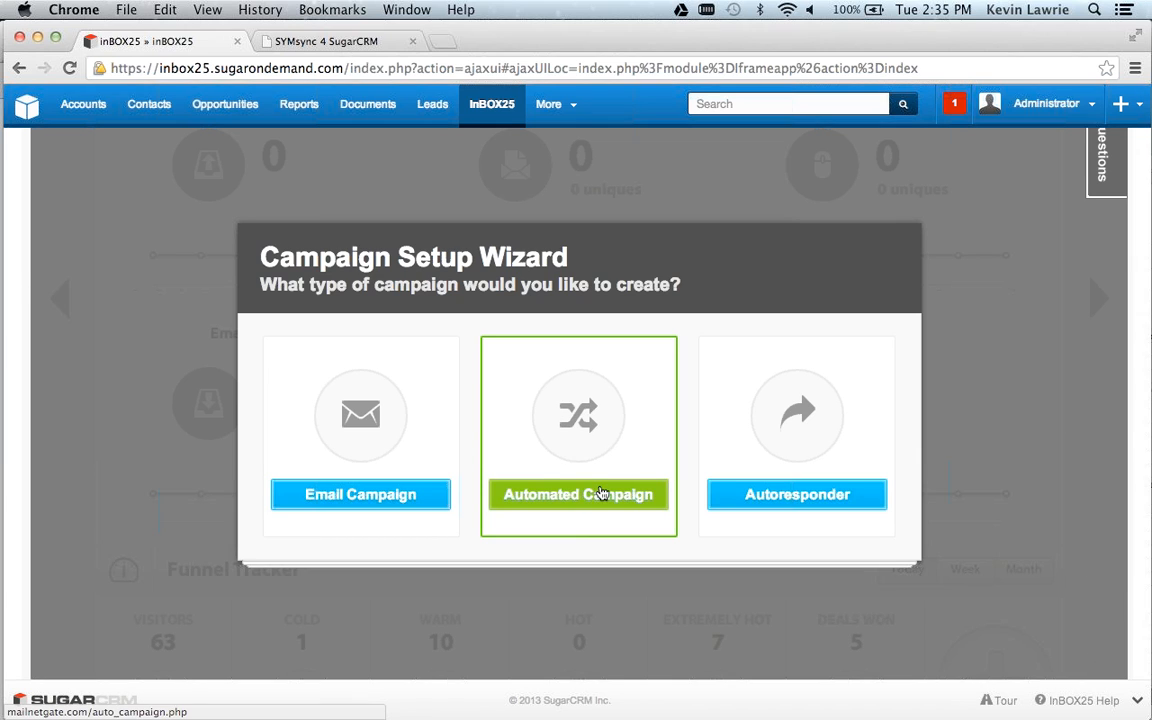
pyautogui.click(594, 494)
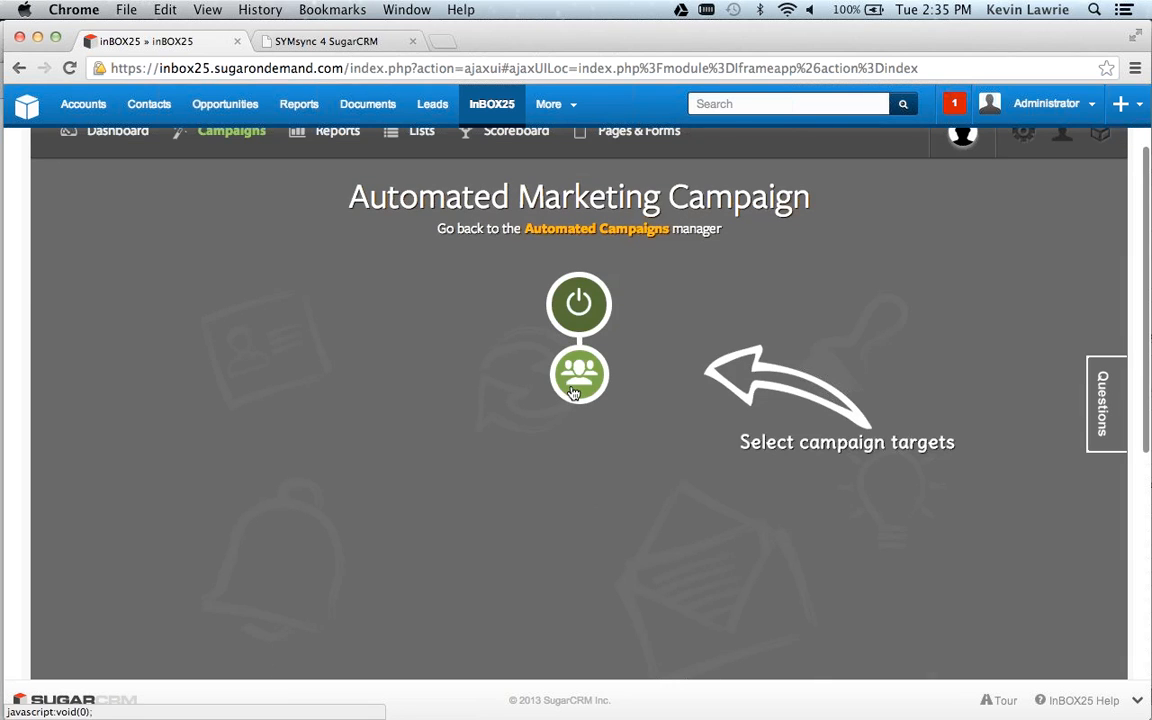
# Target the campaign at the MA - SugarCRM Leads list, title it "Tests for Webinar" and continue to the condition selection.
pyautogui.click(575, 393)
pyautogui.click(430, 340)
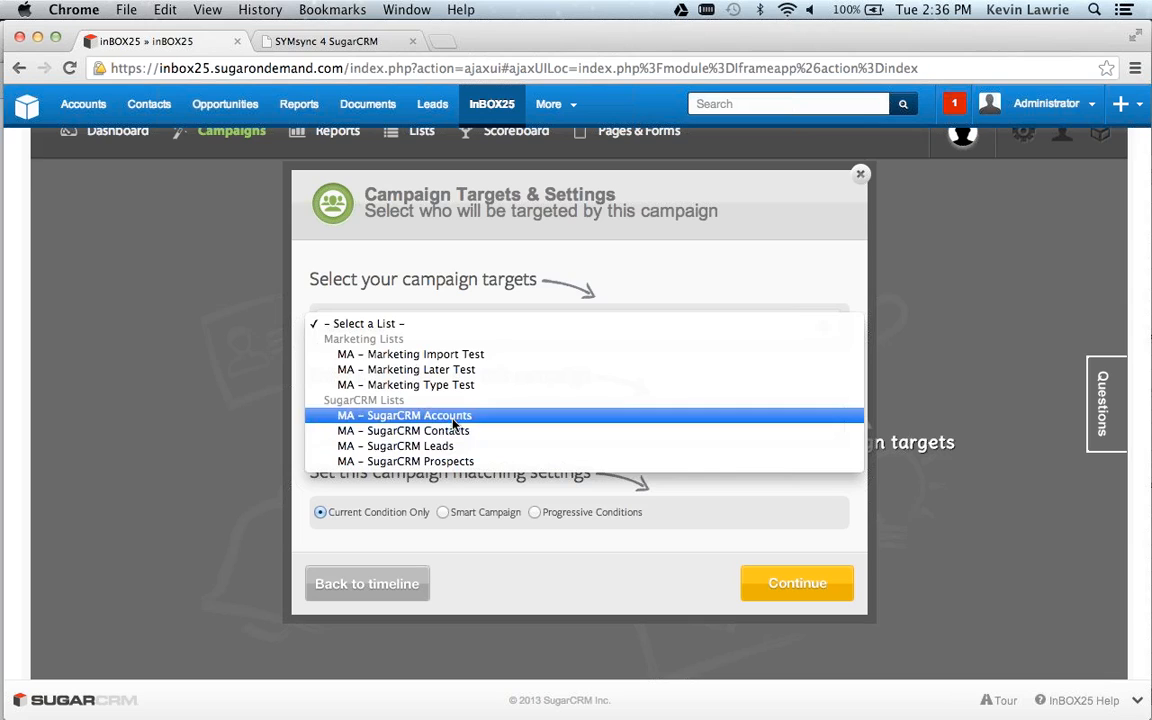
pyautogui.click(438, 449)
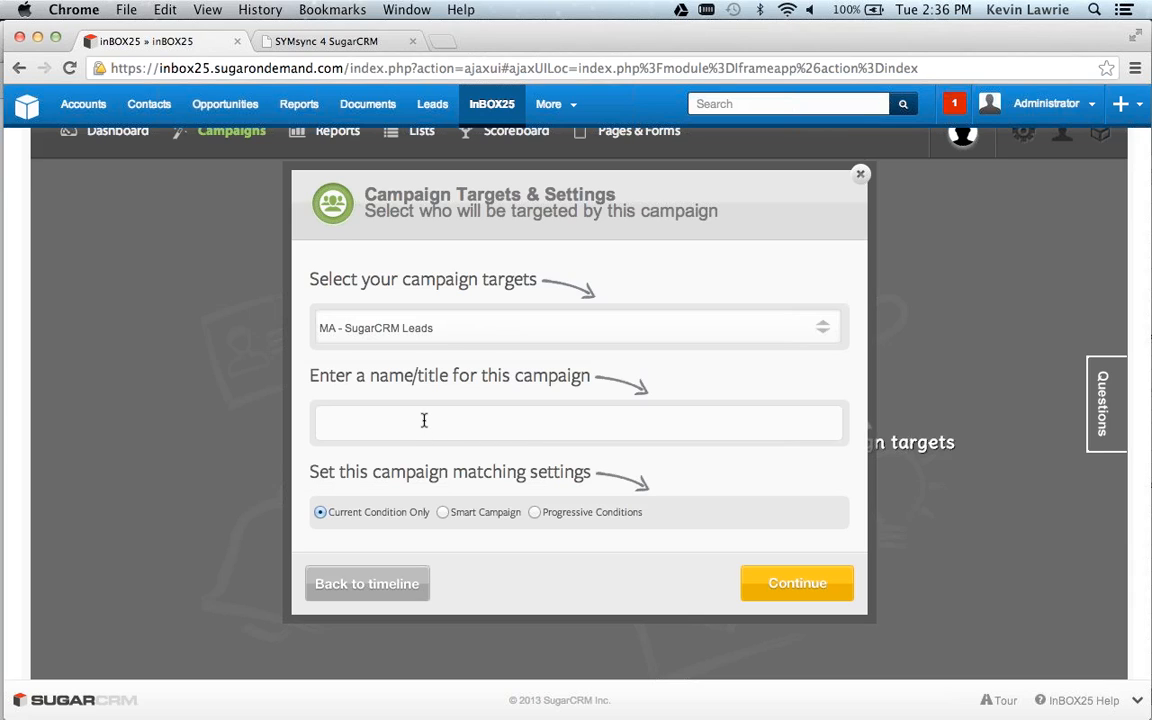
pyautogui.click(424, 421)
pyautogui.write('Tests for Webinar')
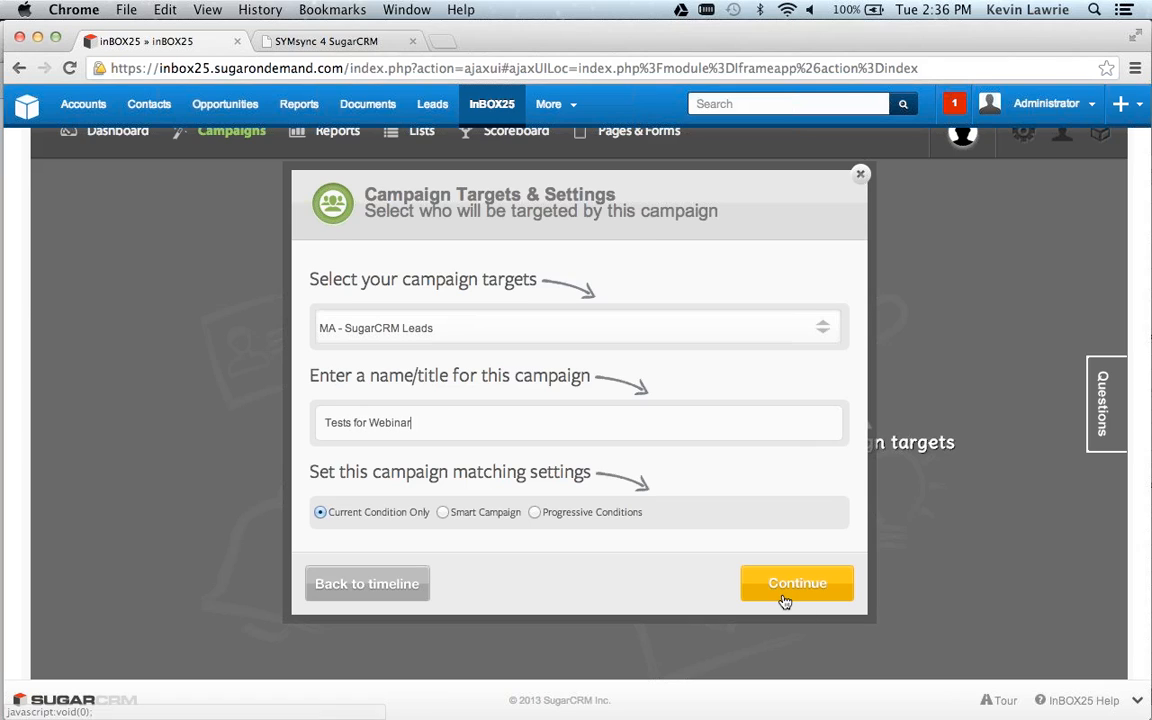
pyautogui.click(785, 601)
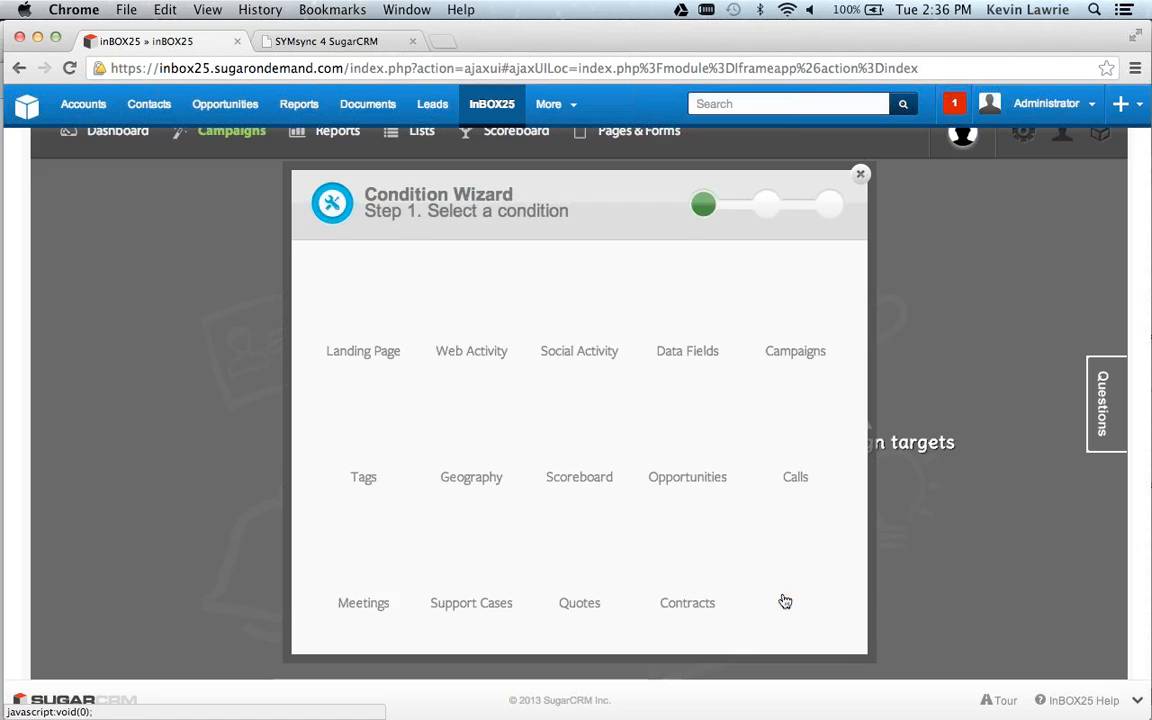